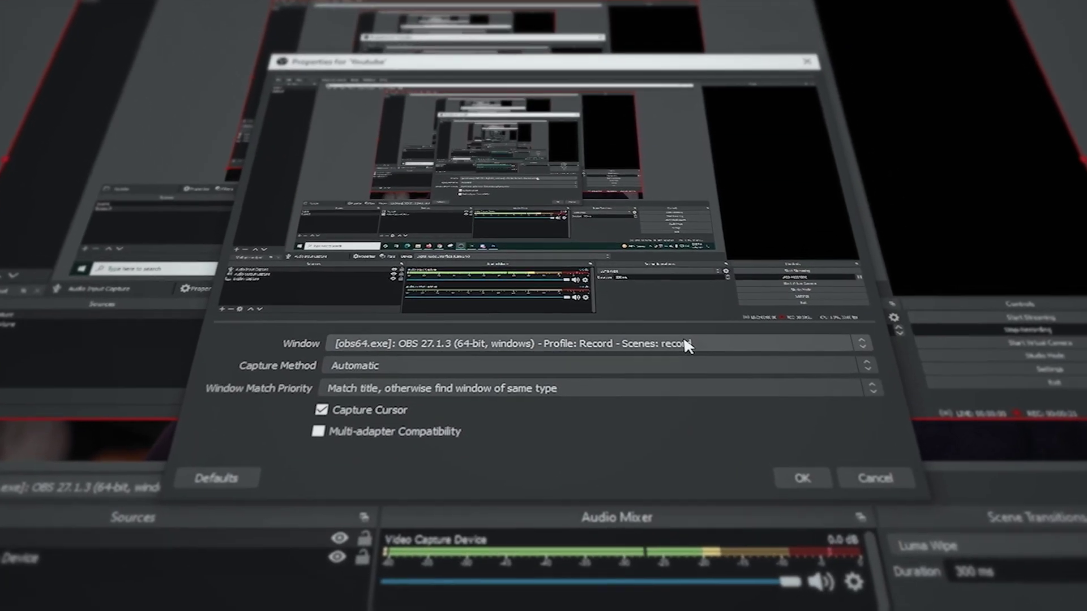
Choose the window to capture in the properties of the Youtube window capture source
{"action": "left_click", "coordinate": [686, 344]}
{"action": "left_click", "coordinate": [608, 378]}
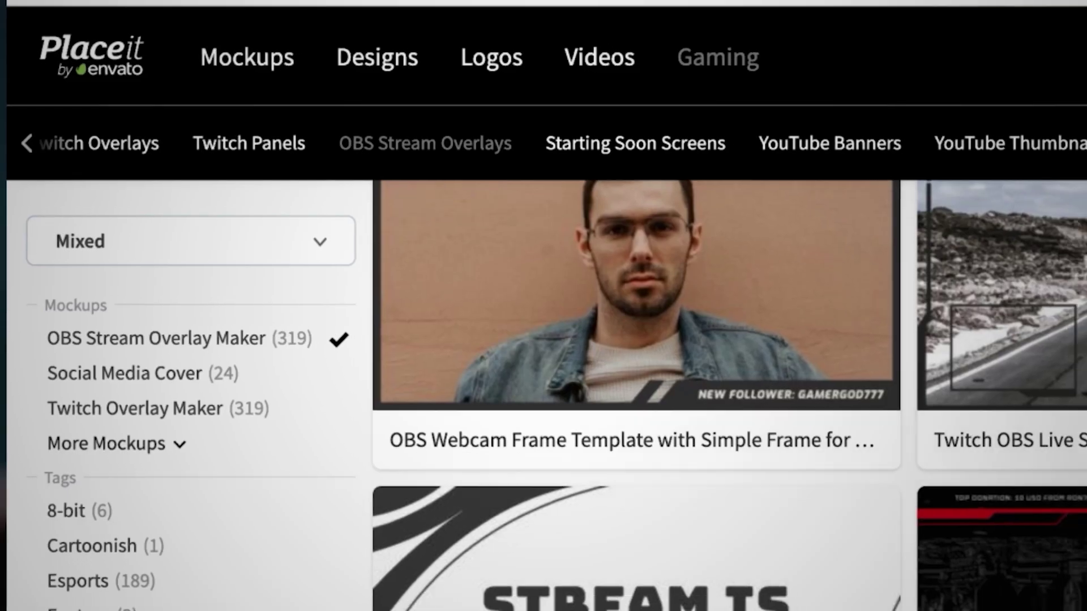
Replace the Shoot2Kill Twitter text on the webcam-frame stream overlay with the creator's own handle
{"action": "scroll", "coordinate": [691, 368], "scroll_direction": "down", "scroll_amount": 5}
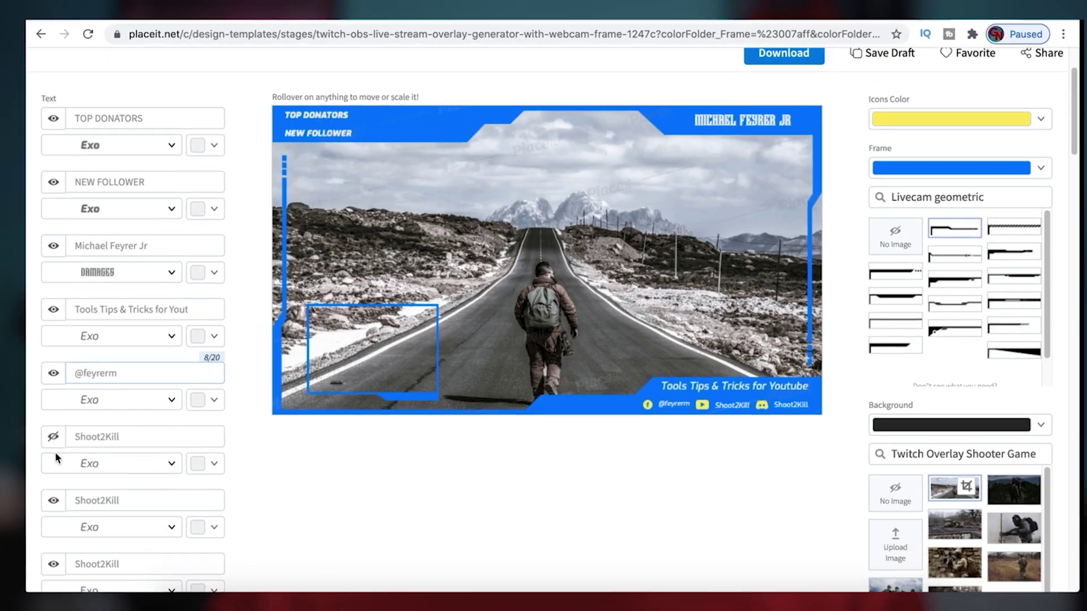
{"action": "left_click", "coordinate": [138, 436]}
{"action": "type", "text": "2feyrermSh"}
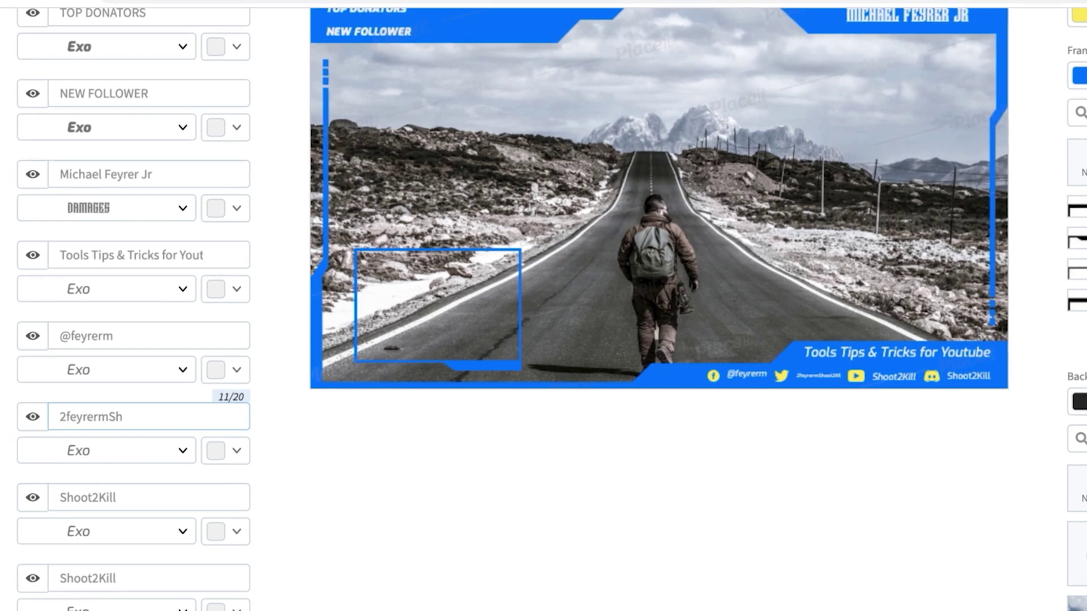
{"action": "key", "text": "BackSpace"}
{"action": "key", "text": "BackSpace"}
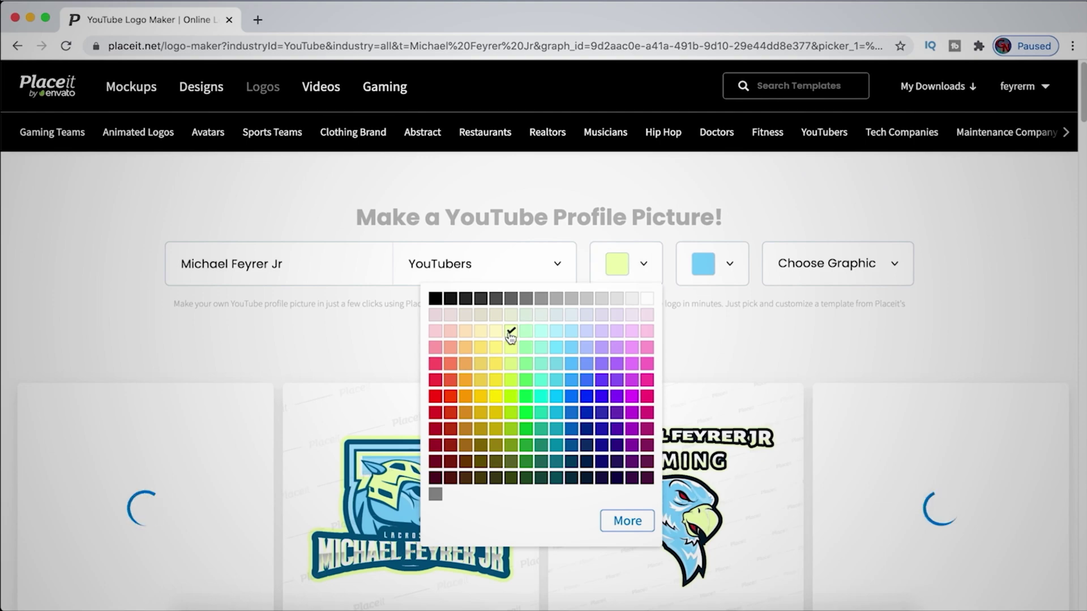
Pick a light yellow-green as the profile picture logo's first color and browse fonts for the logo's Youtube text
{"action": "left_click", "coordinate": [511, 352]}
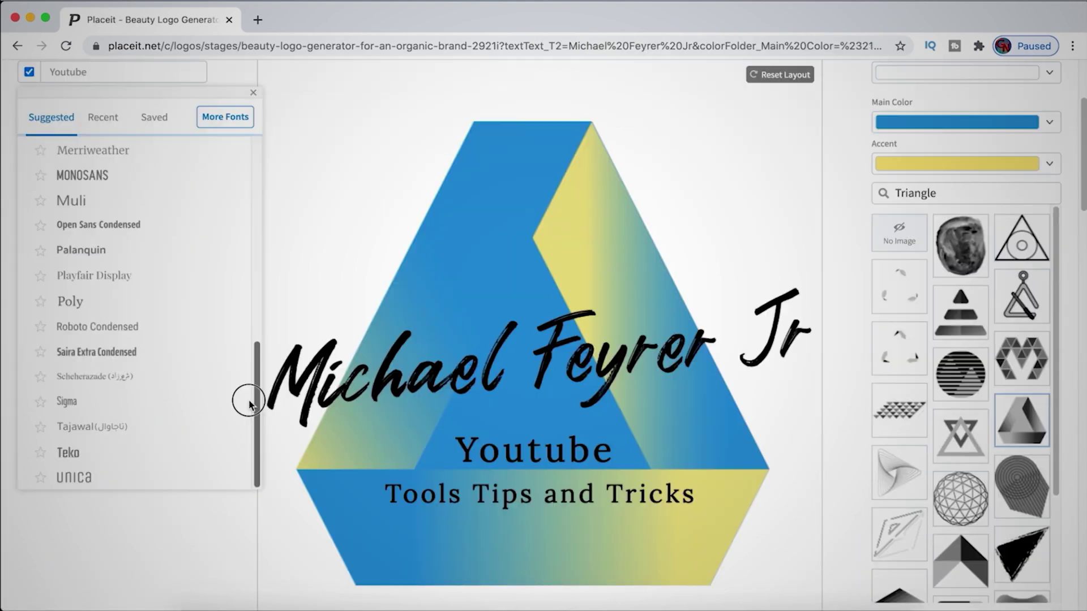
{"action": "left_click", "coordinate": [225, 113]}
{"action": "scroll", "coordinate": [934, 198], "scroll_direction": "down", "scroll_amount": 2}
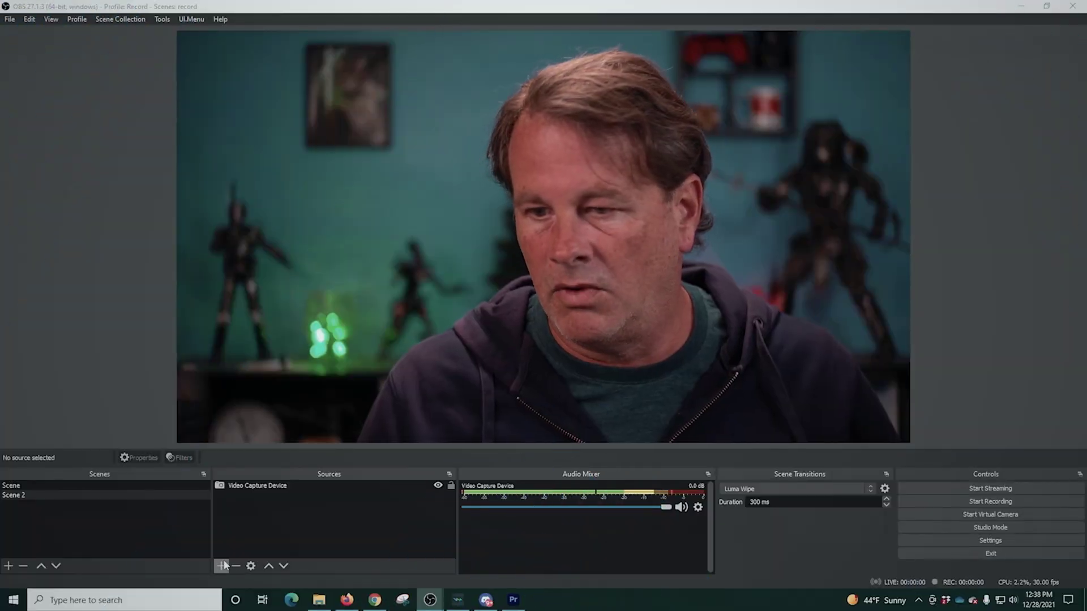
Add a new Media Source named Video to Scene 2
{"action": "left_click", "coordinate": [223, 566]}
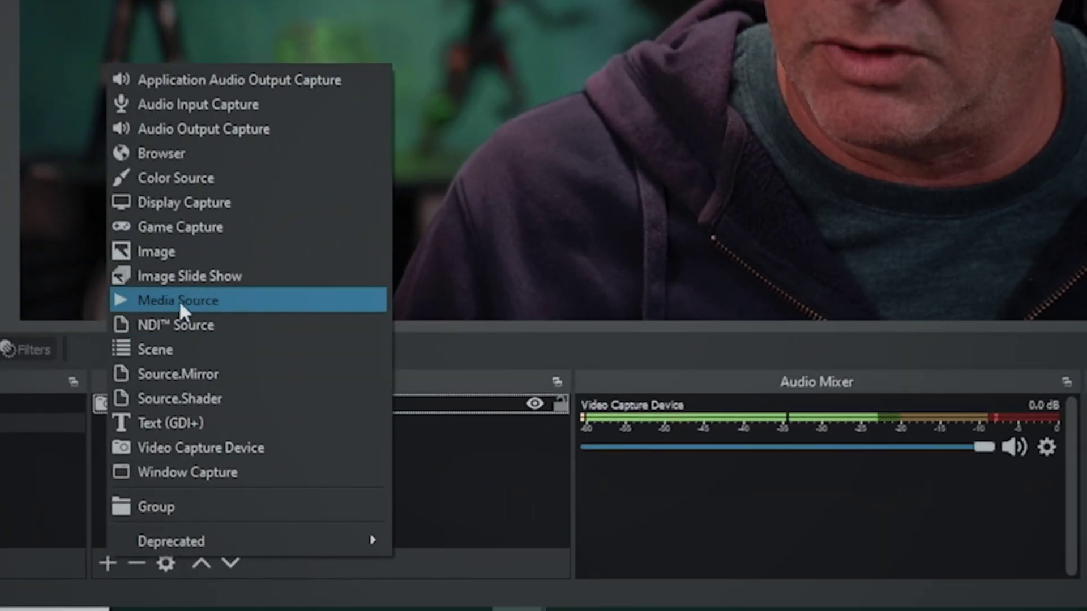
{"action": "left_click", "coordinate": [179, 301]}
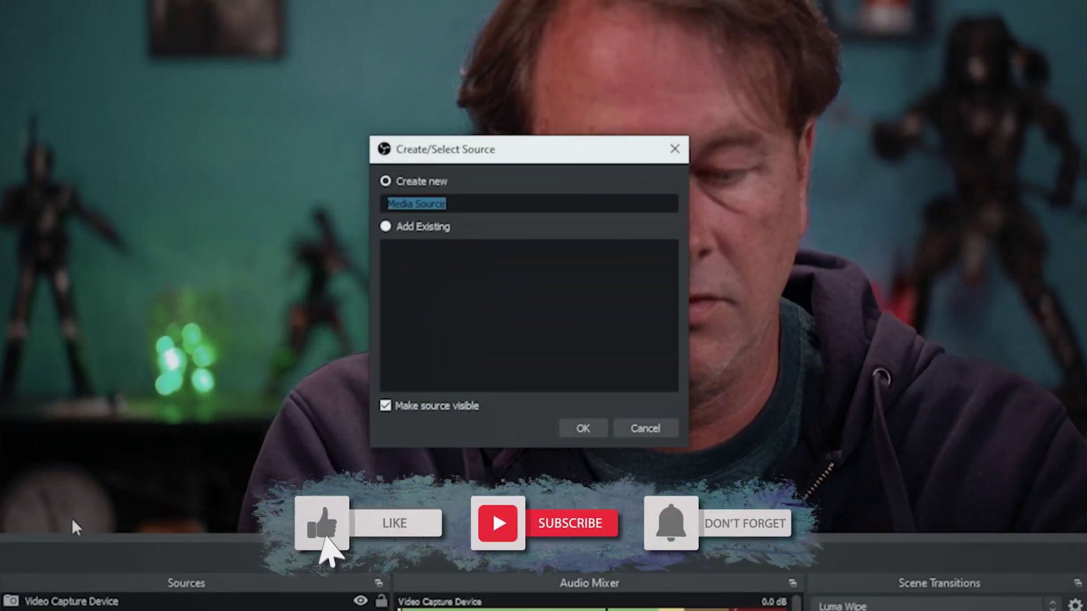
{"action": "type", "text": "Video"}
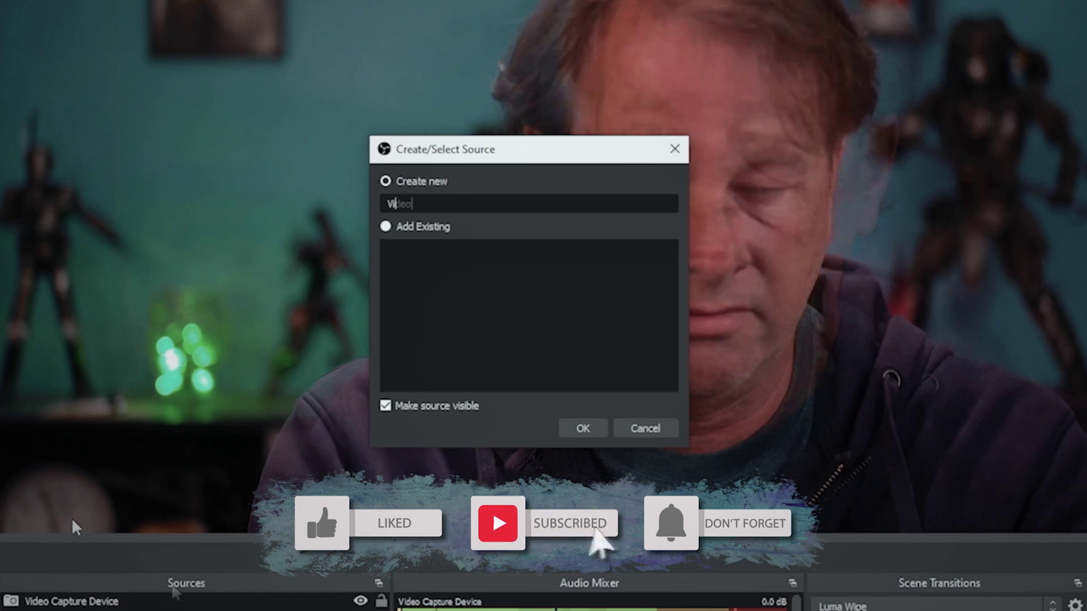
{"action": "left_click", "coordinate": [584, 428]}
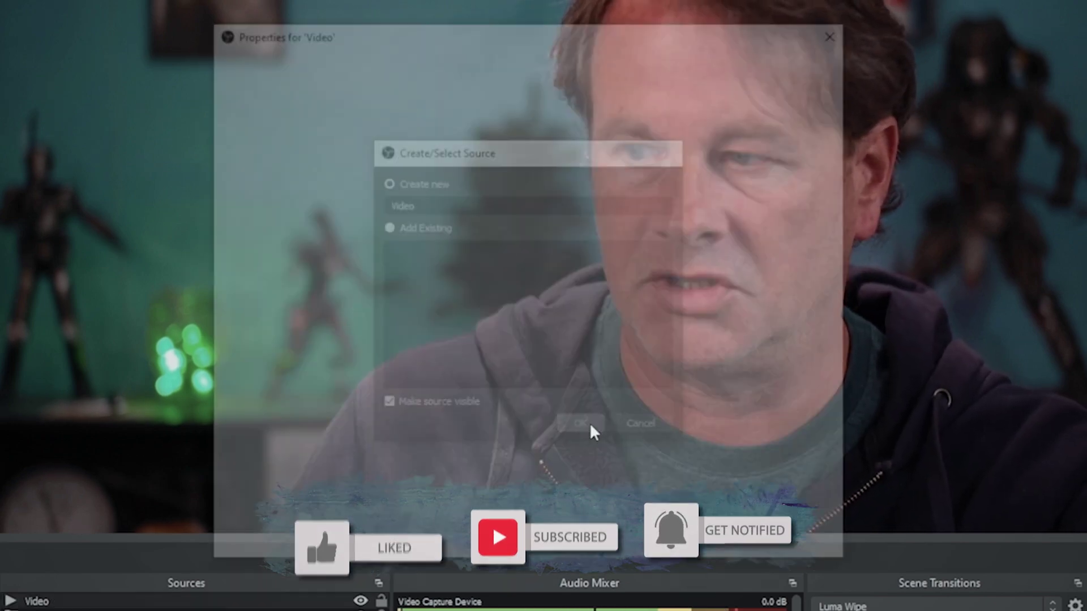
Load The Witcher 3 Wild Hunt - Official Gameplay (edit).mp4 from E:/WGOE into the Video source with looping enabled
{"action": "left_click", "coordinate": [789, 401]}
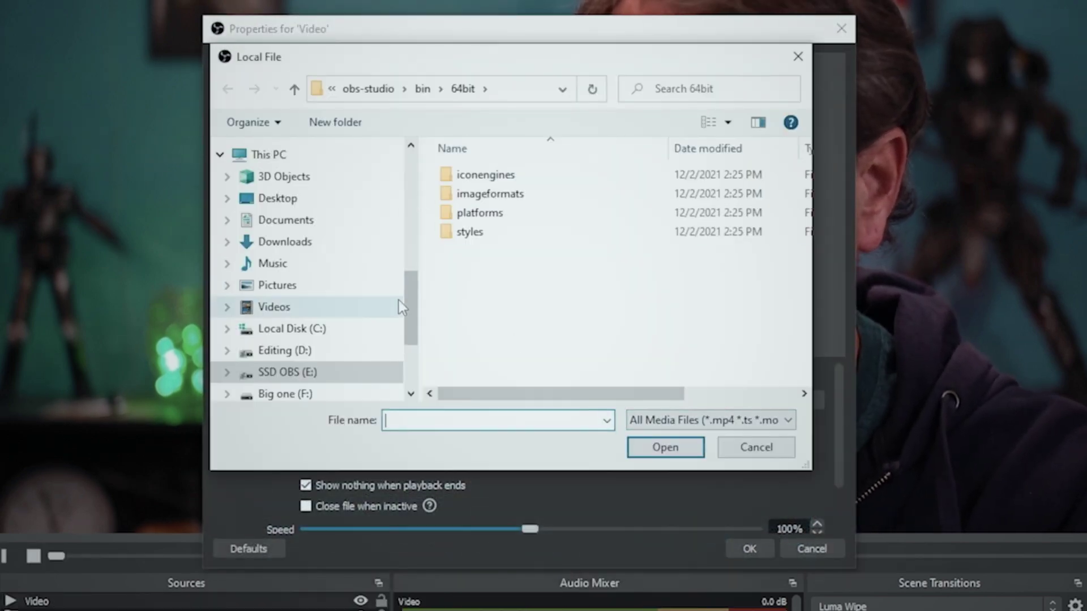
{"action": "left_click", "coordinate": [403, 321]}
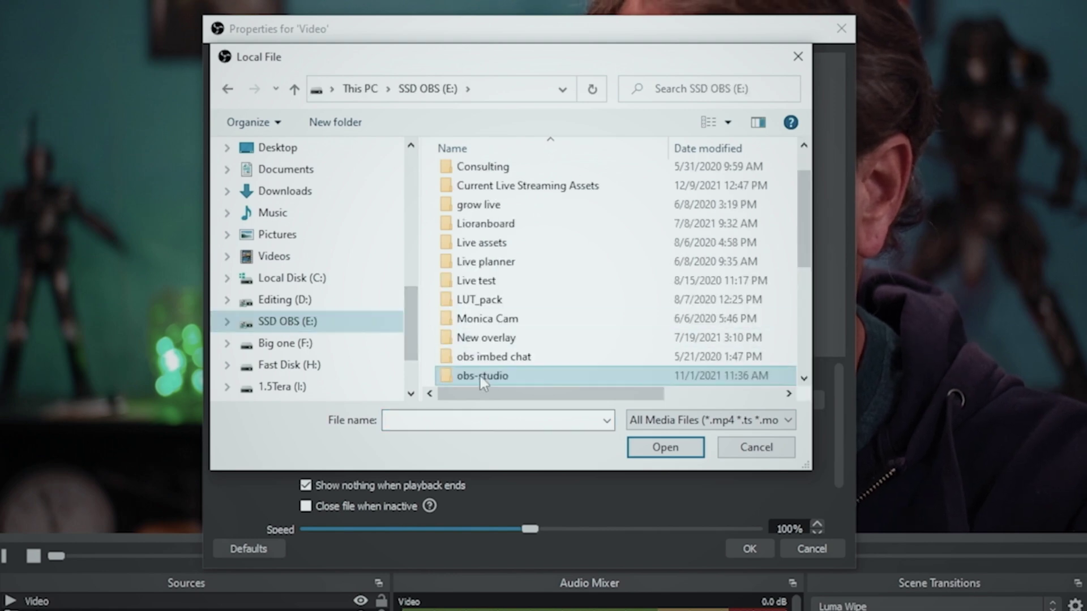
{"action": "scroll", "coordinate": [497, 339], "scroll_direction": "down", "scroll_amount": 5}
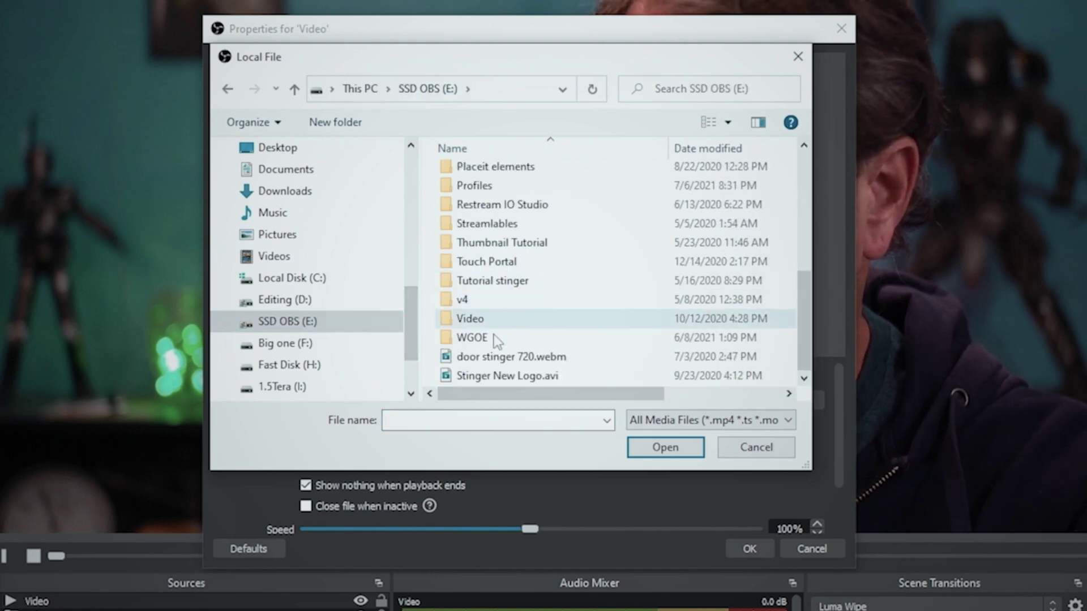
{"action": "double_click", "coordinate": [480, 340]}
{"action": "scroll", "coordinate": [509, 326], "scroll_direction": "down", "scroll_amount": 4}
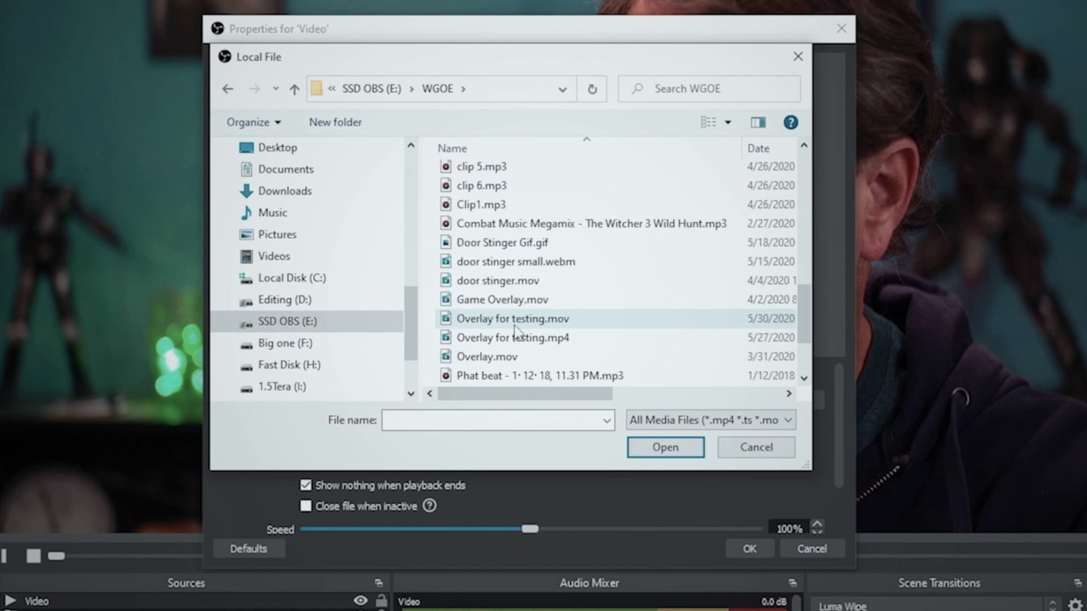
{"action": "left_click", "coordinate": [665, 447]}
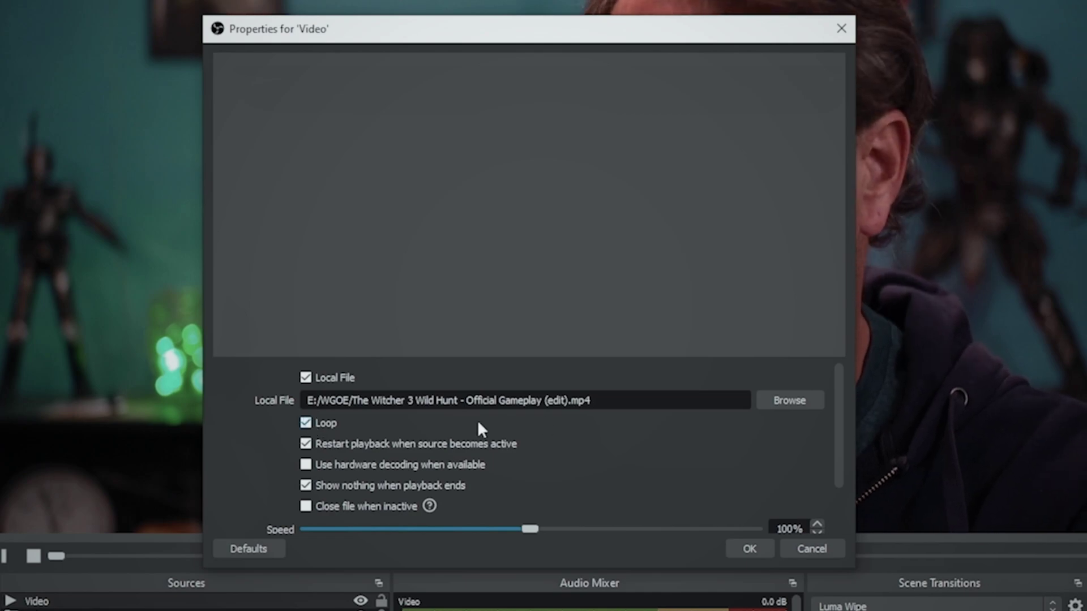
{"action": "left_click", "coordinate": [743, 543]}
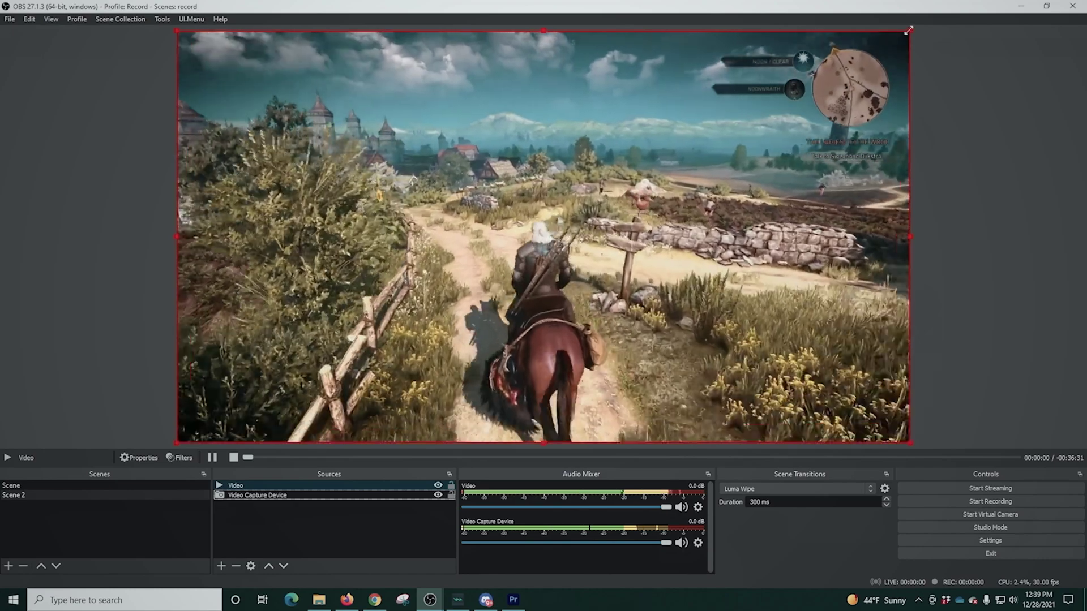
Try the gameplay video as a small inset in the canvas's upper-left corner and scale it back to fill the canvas
{"action": "left_click_drag", "start_coordinate": [908, 30], "coordinate": [483, 271]}
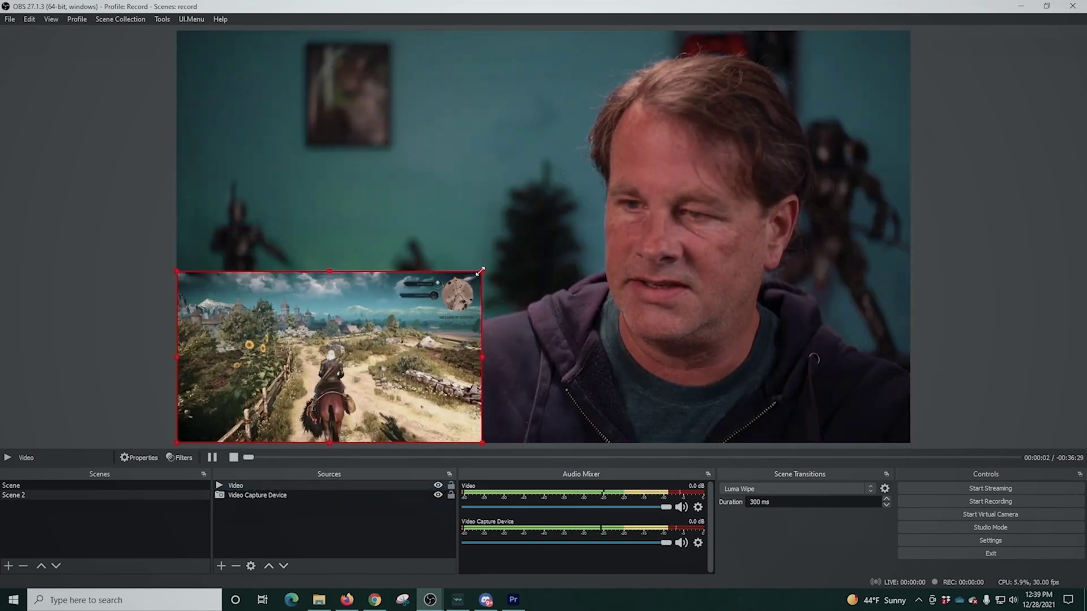
{"action": "left_click_drag", "start_coordinate": [410, 344], "coordinate": [355, 140]}
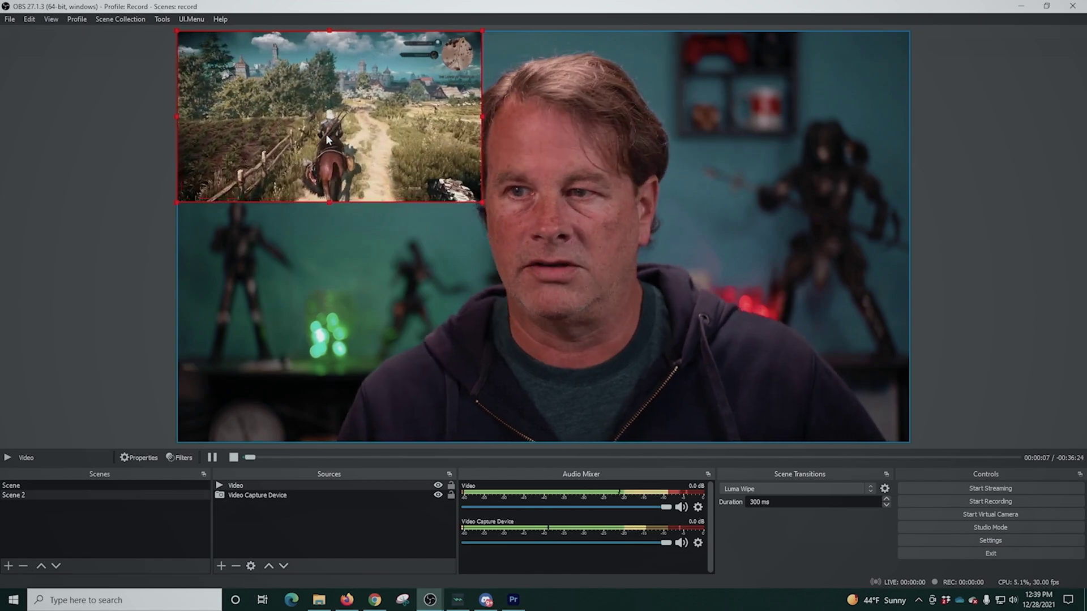
{"action": "left_click_drag", "start_coordinate": [494, 224], "coordinate": [910, 442]}
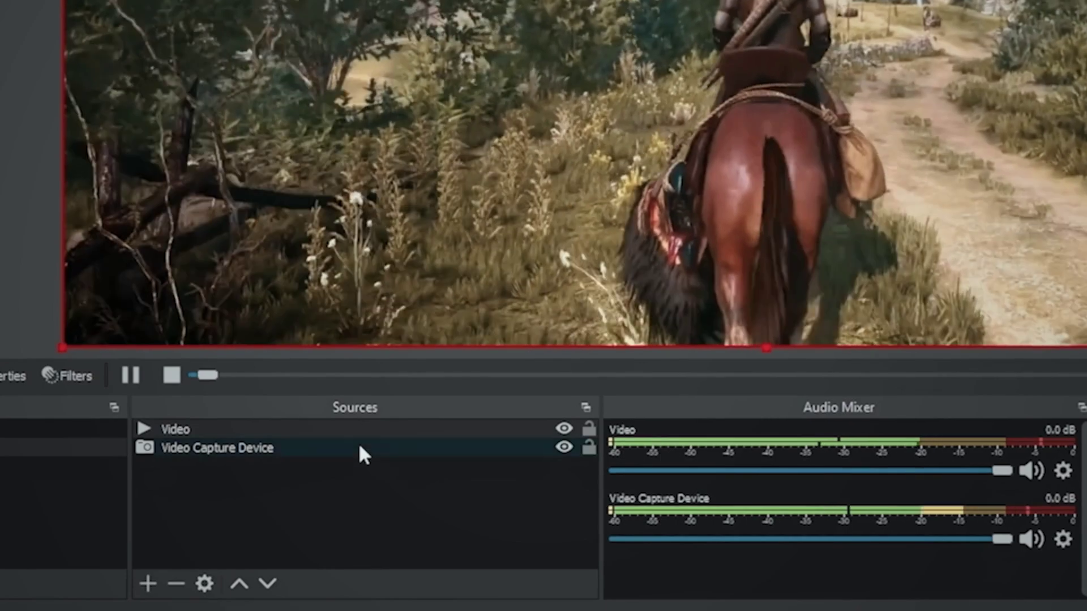
Order the Video Capture Device above the Video source and place it as a small inset in the canvas's upper-left corner
{"action": "left_click_drag", "start_coordinate": [345, 475], "coordinate": [339, 458]}
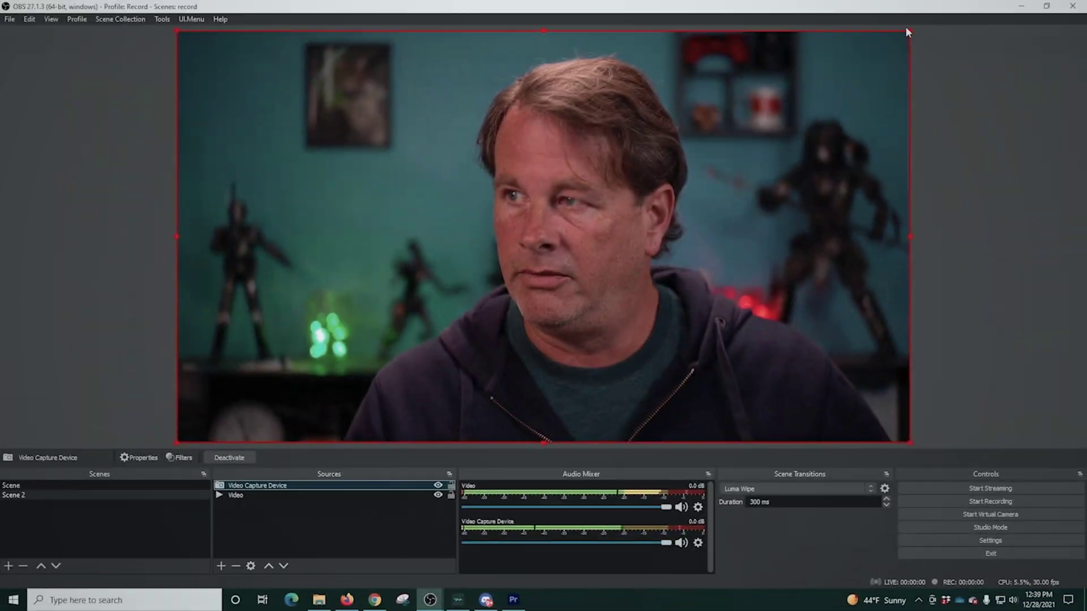
{"action": "left_click_drag", "start_coordinate": [909, 29], "coordinate": [443, 294]}
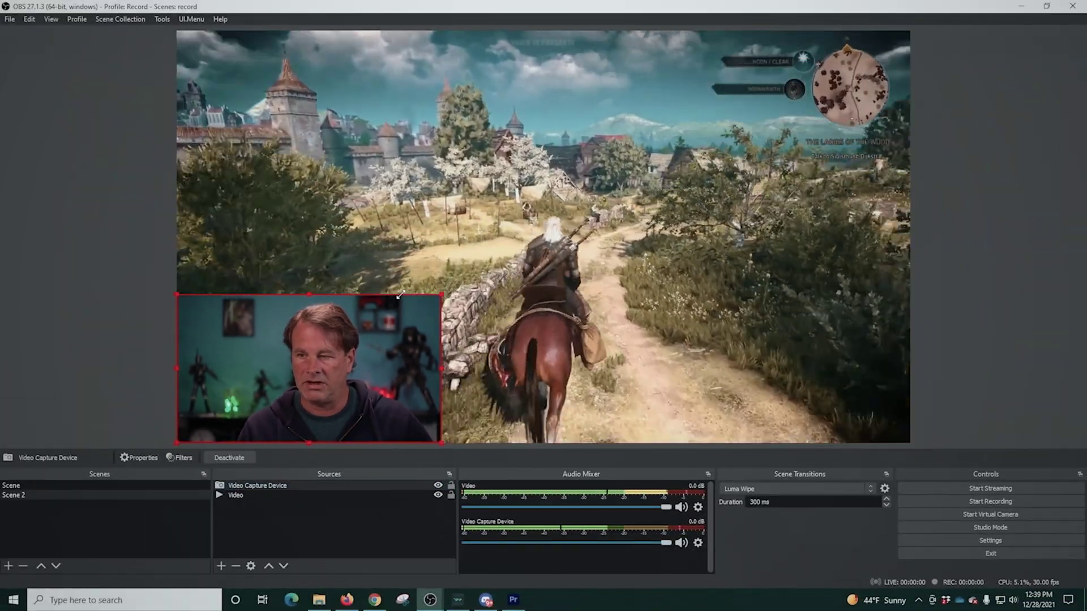
{"action": "left_click_drag", "start_coordinate": [351, 366], "coordinate": [351, 101]}
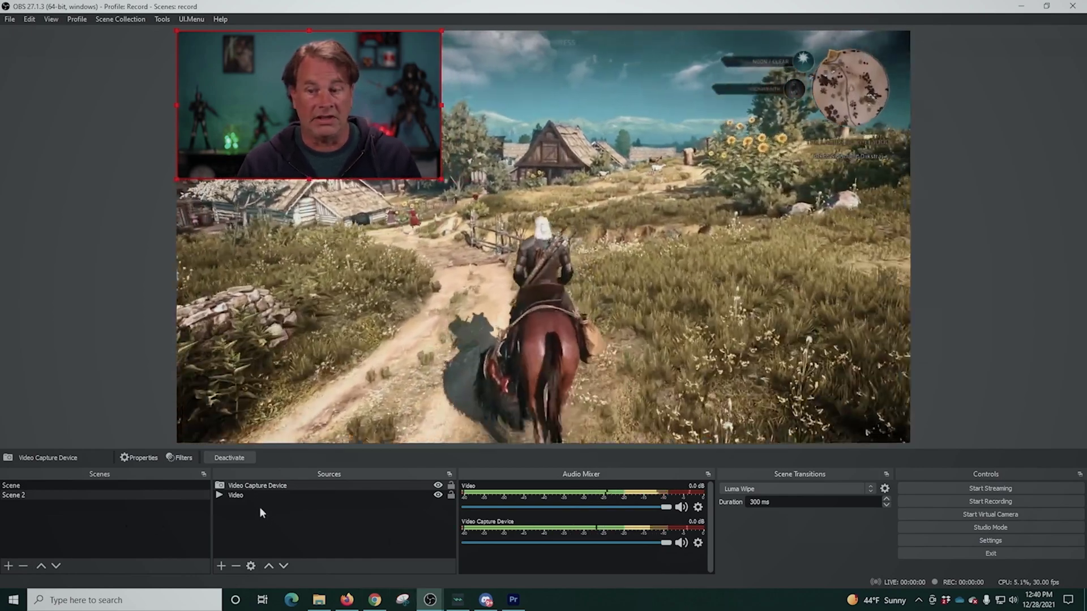
Try pausing, stopping and restarting playback of the Video source, and skip forward in the clip
{"action": "left_click", "coordinate": [251, 495]}
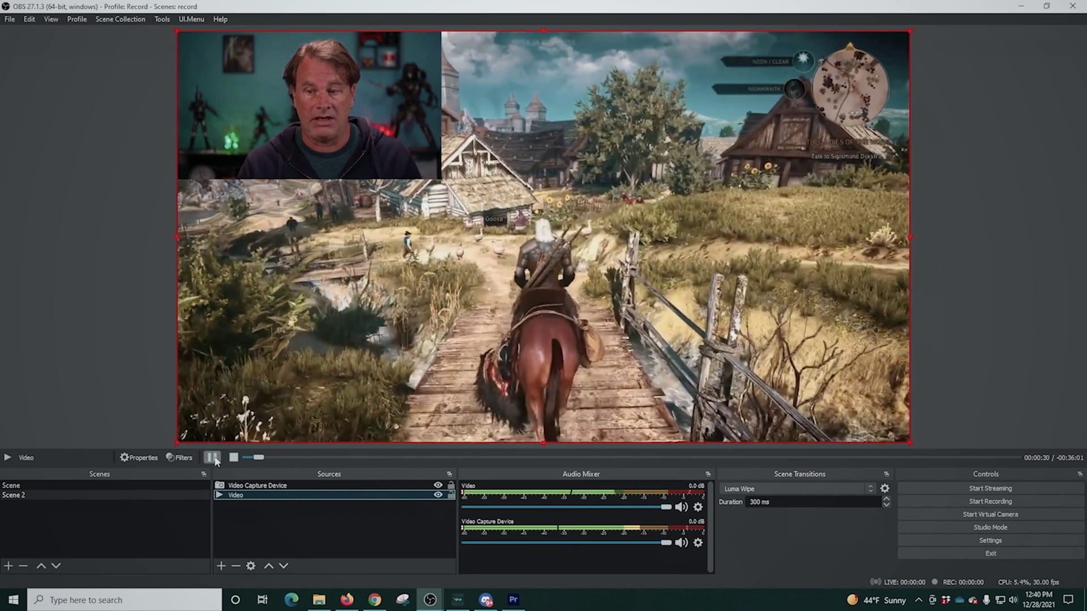
{"action": "left_click", "coordinate": [212, 458]}
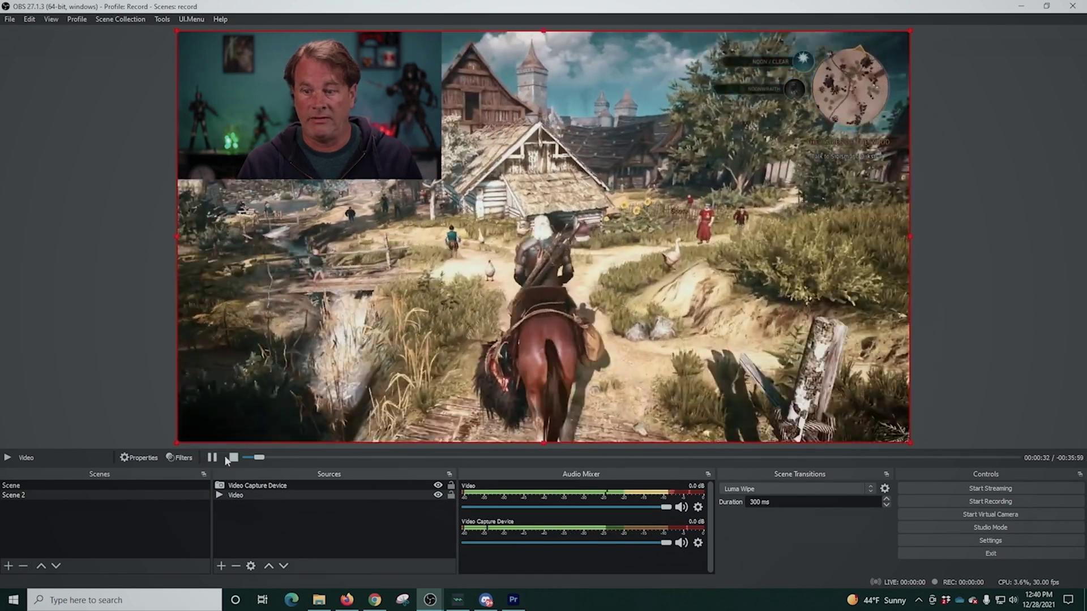
{"action": "left_click", "coordinate": [234, 458]}
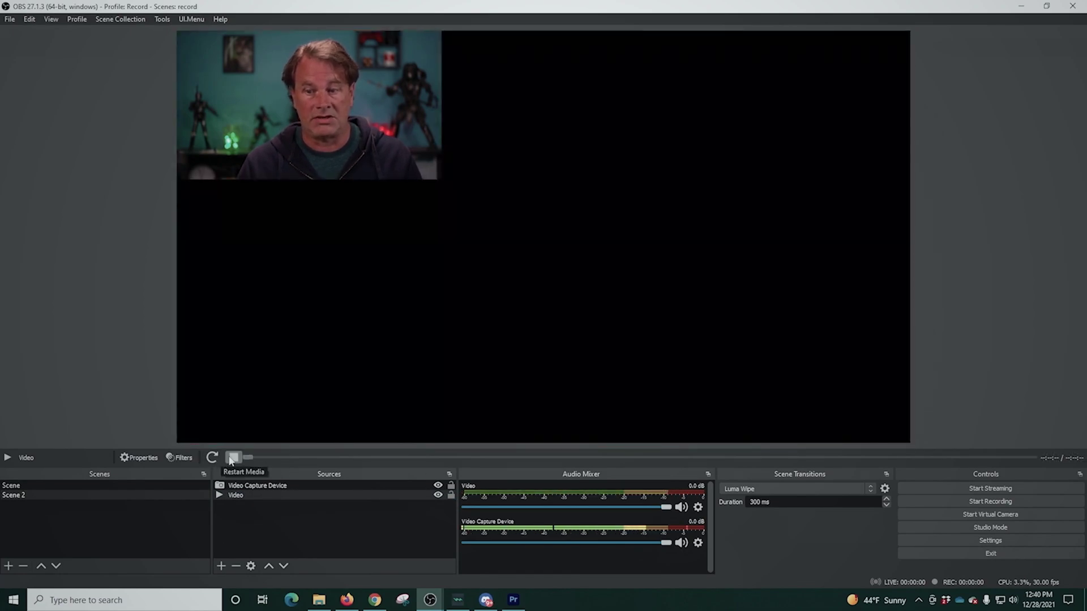
{"action": "left_click", "coordinate": [211, 457]}
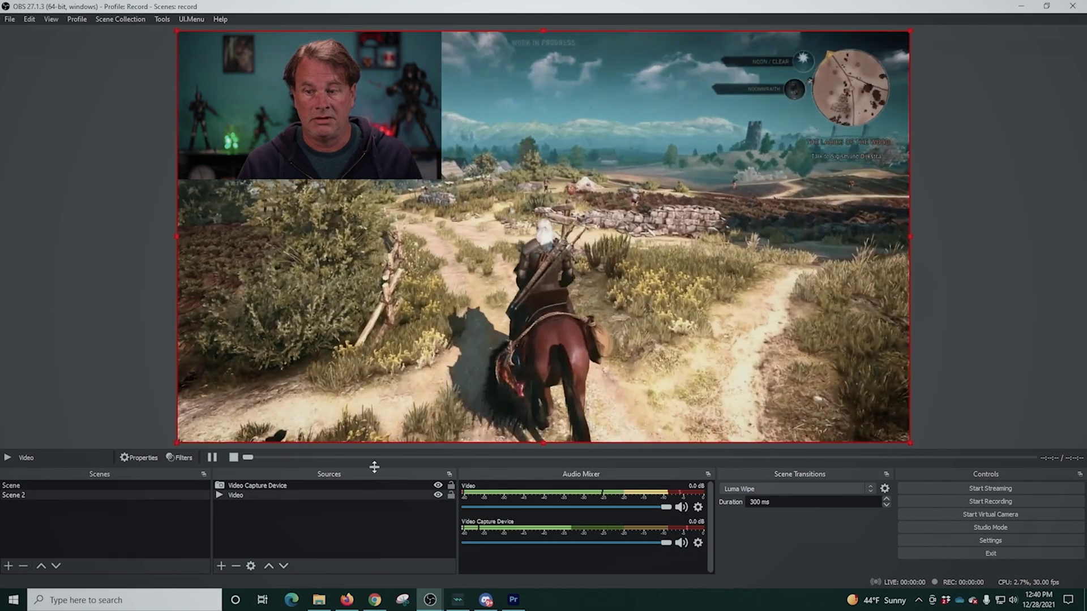
{"action": "mouse_move", "coordinate": [413, 457]}
{"action": "left_mouse_down"}
{"action": "mouse_move", "coordinate": [450, 460]}
{"action": "mouse_move", "coordinate": [431, 460]}
{"action": "left_mouse_up"}
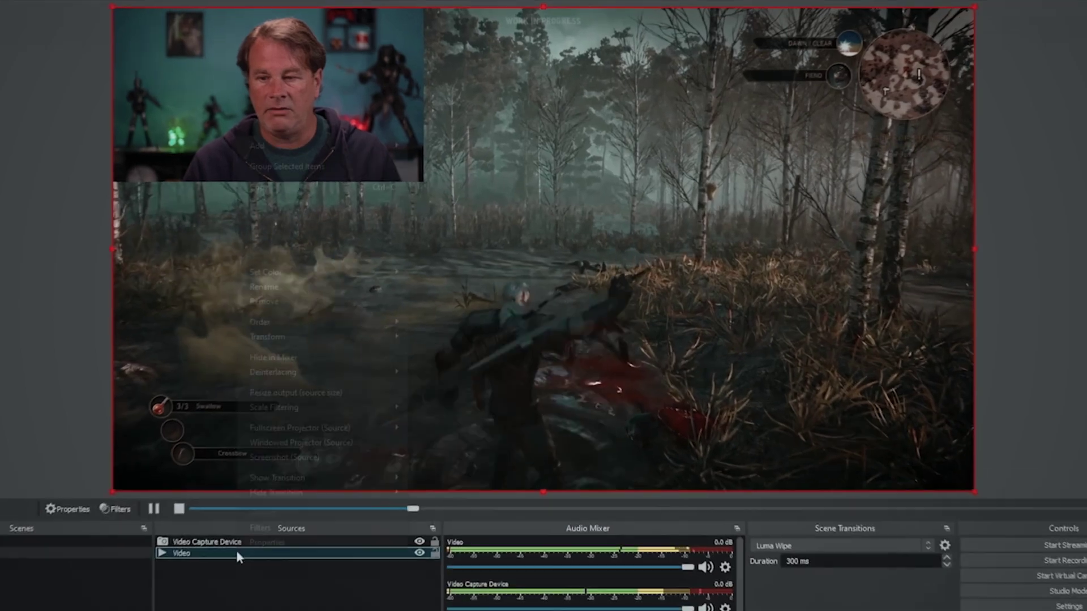
Set the Video source's playback speed to 176%
{"action": "right_click", "coordinate": [285, 495]}
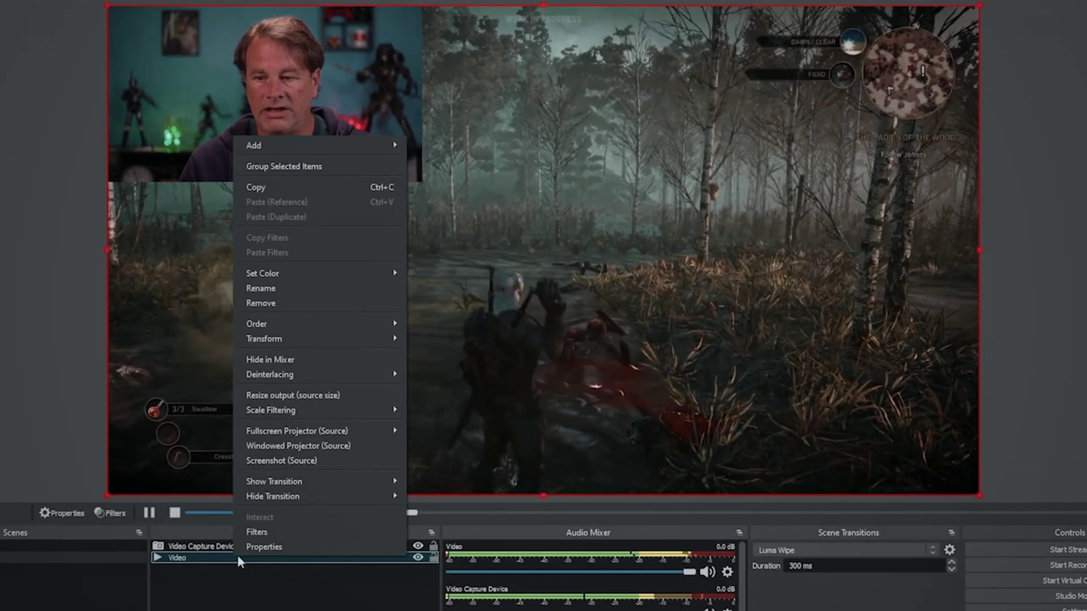
{"action": "left_click", "coordinate": [257, 546]}
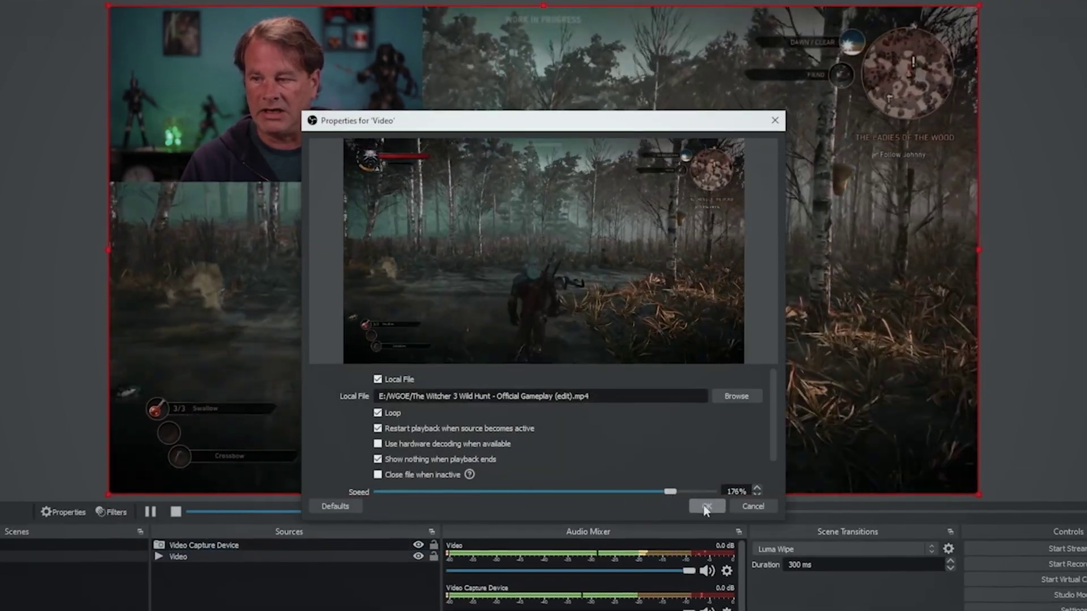
{"action": "left_click", "coordinate": [707, 507]}
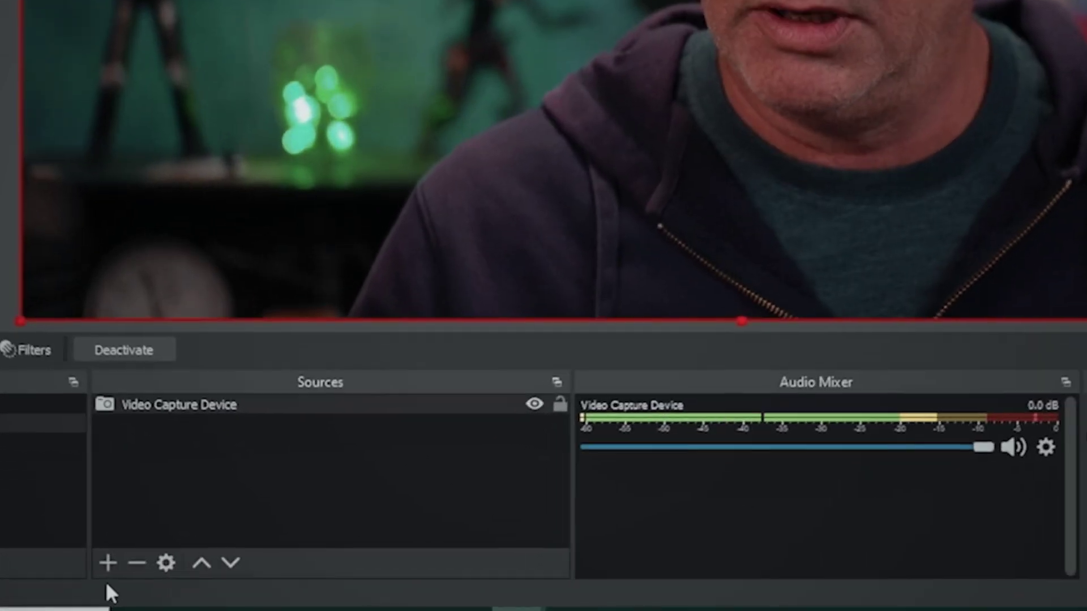
Add another Media Source named Im Ready to the scene
{"action": "left_click", "coordinate": [221, 566]}
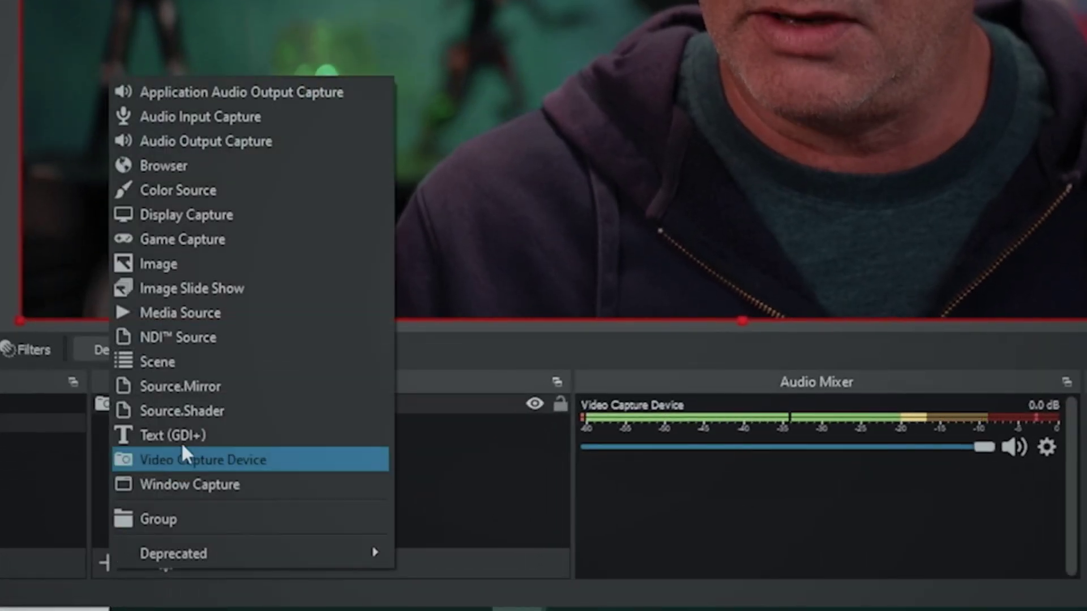
{"action": "left_click", "coordinate": [175, 313]}
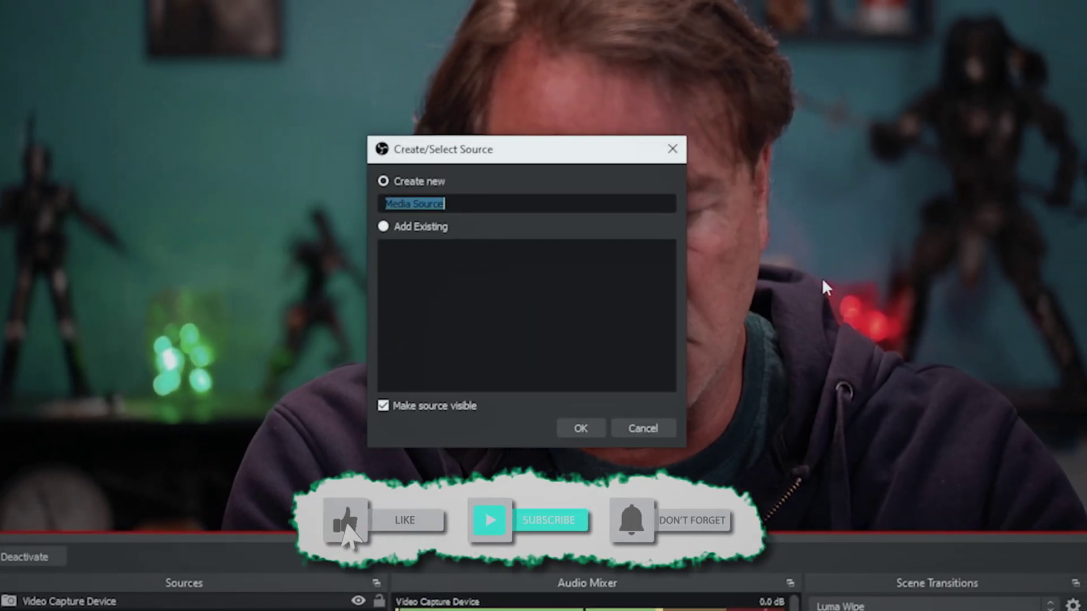
{"action": "type", "text": "Im Read"}
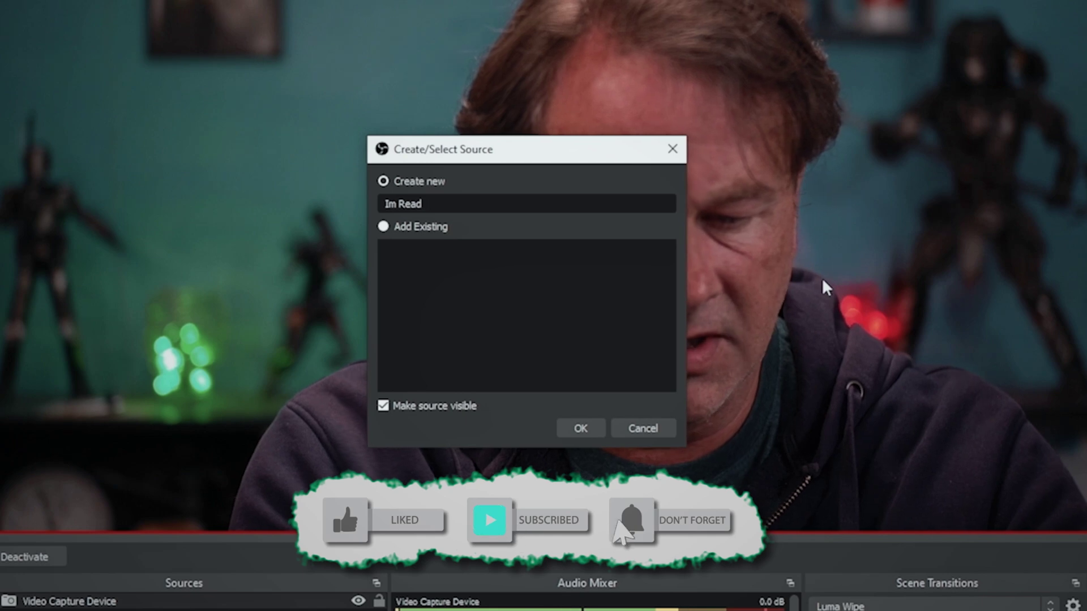
{"action": "type", "text": "y"}
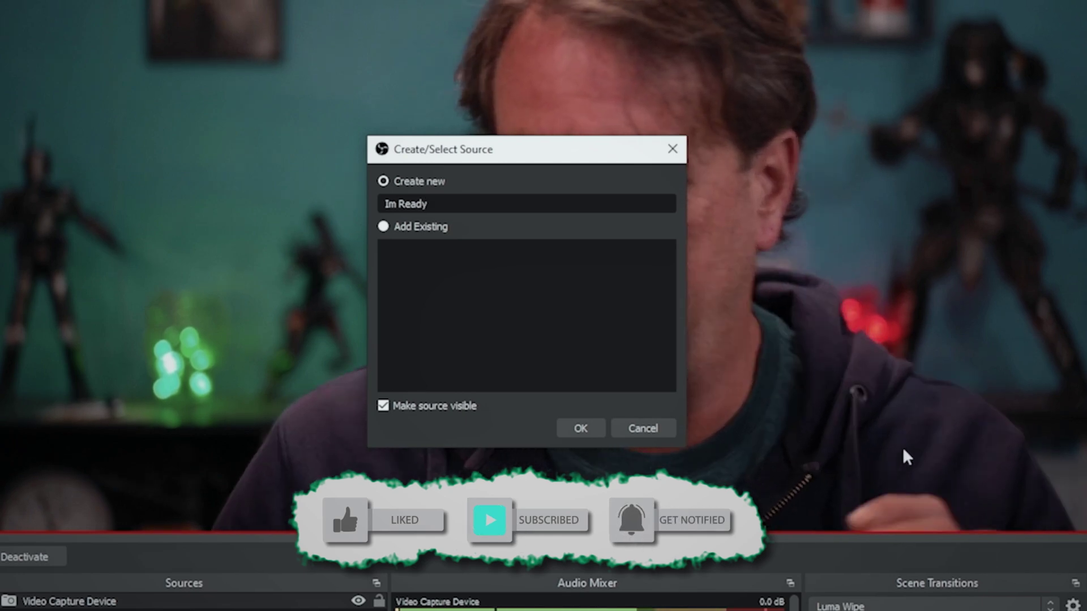
{"action": "left_click", "coordinate": [581, 427]}
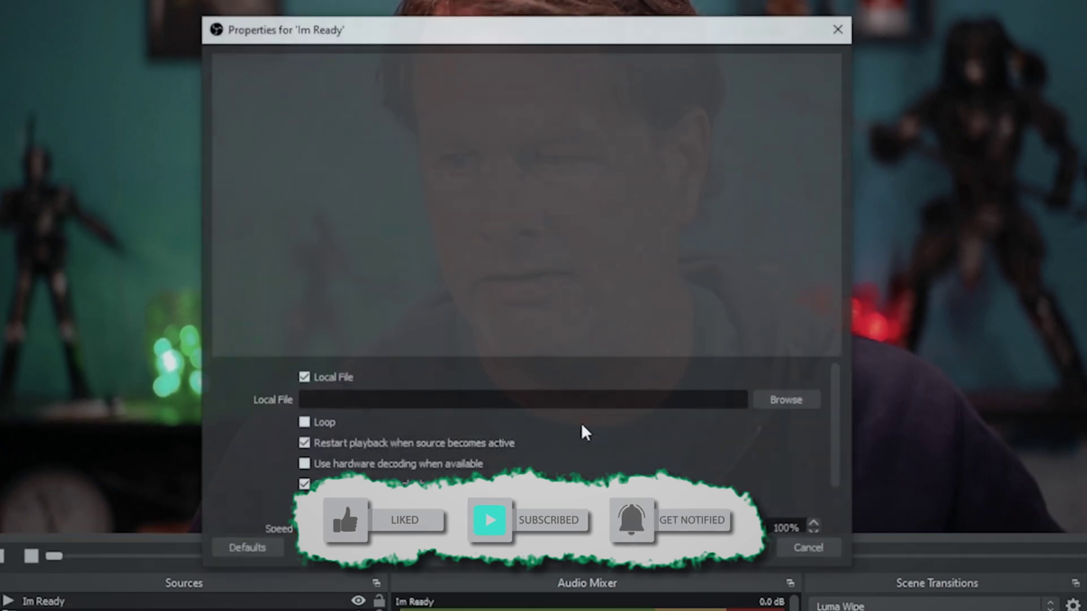
Load Im ready.mp3 from the Live Soundboard folder in Current Live Streaming Assets on drive E: as the Im Ready source's local file
{"action": "left_click", "coordinate": [770, 400]}
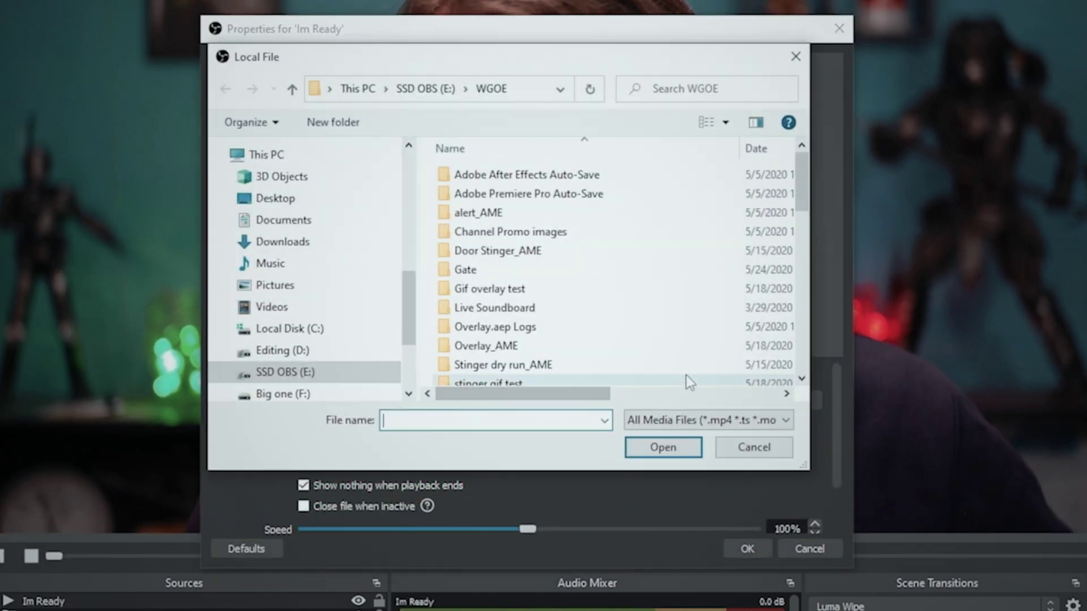
{"action": "left_click", "coordinate": [284, 378]}
{"action": "scroll", "coordinate": [498, 243], "scroll_direction": "up", "scroll_amount": 4}
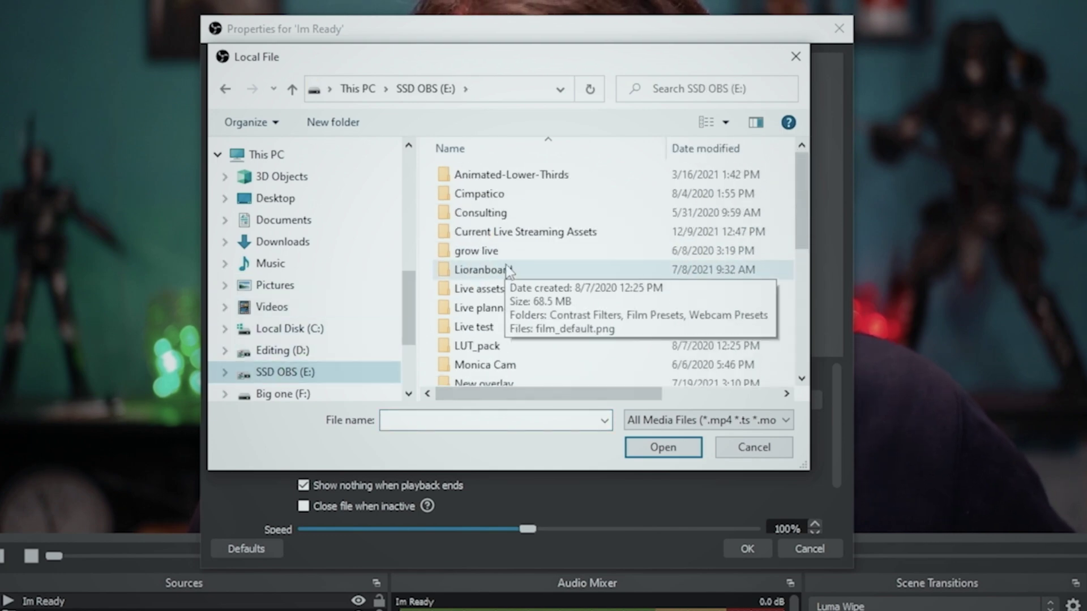
{"action": "double_click", "coordinate": [475, 231]}
{"action": "double_click", "coordinate": [463, 217]}
{"action": "left_click", "coordinate": [463, 218]}
{"action": "left_click", "coordinate": [663, 447]}
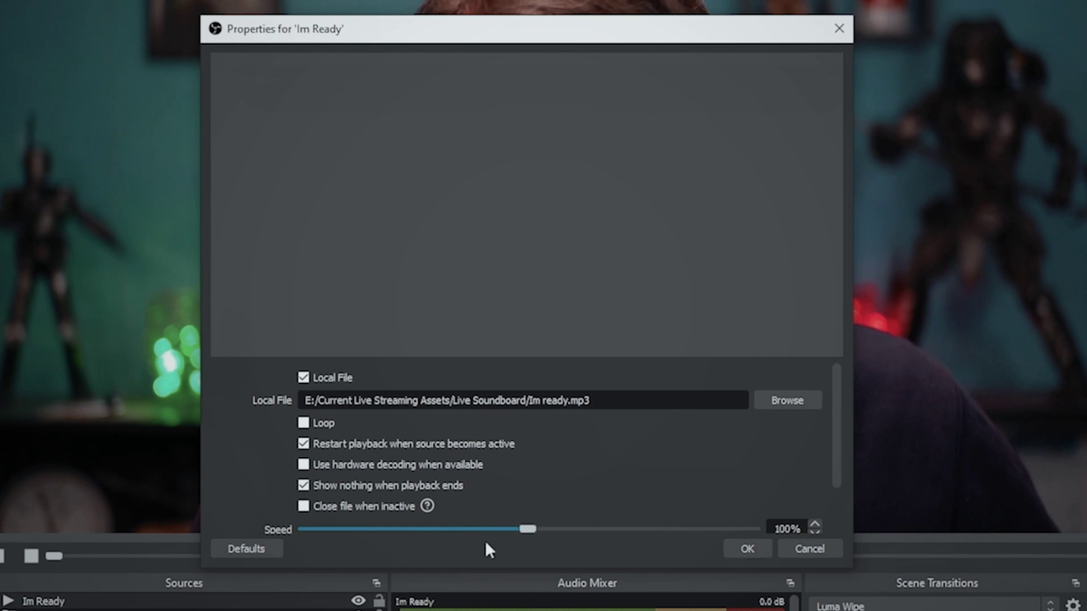
{"action": "left_click", "coordinate": [746, 548]}
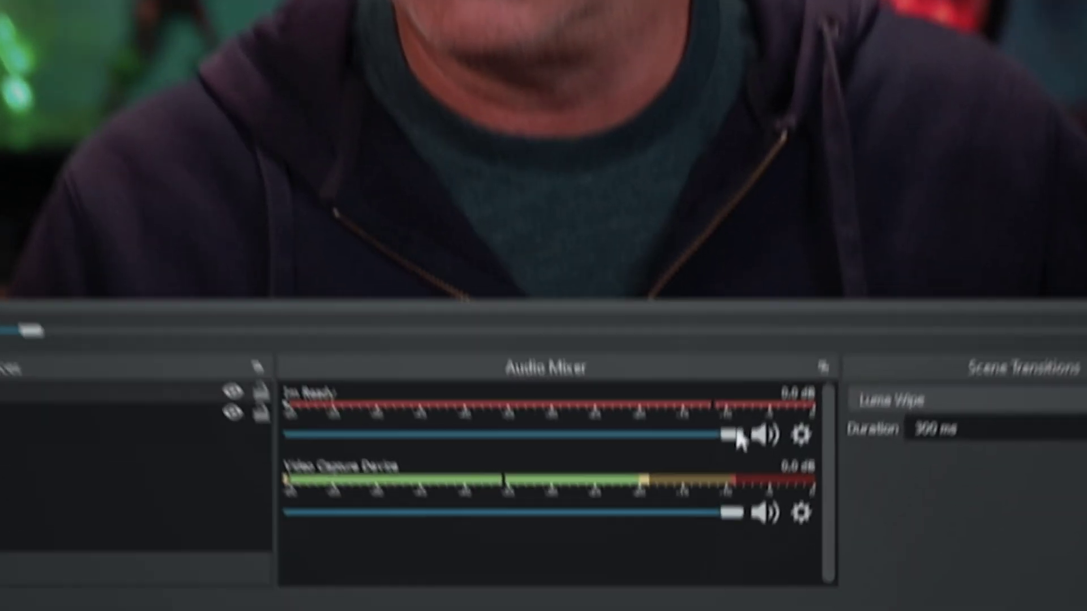
Lower the Im Ready source's audio level to -11.5 dB and toggle its visibility, leaving it hidden
{"action": "left_click_drag", "start_coordinate": [739, 440], "coordinate": [653, 453]}
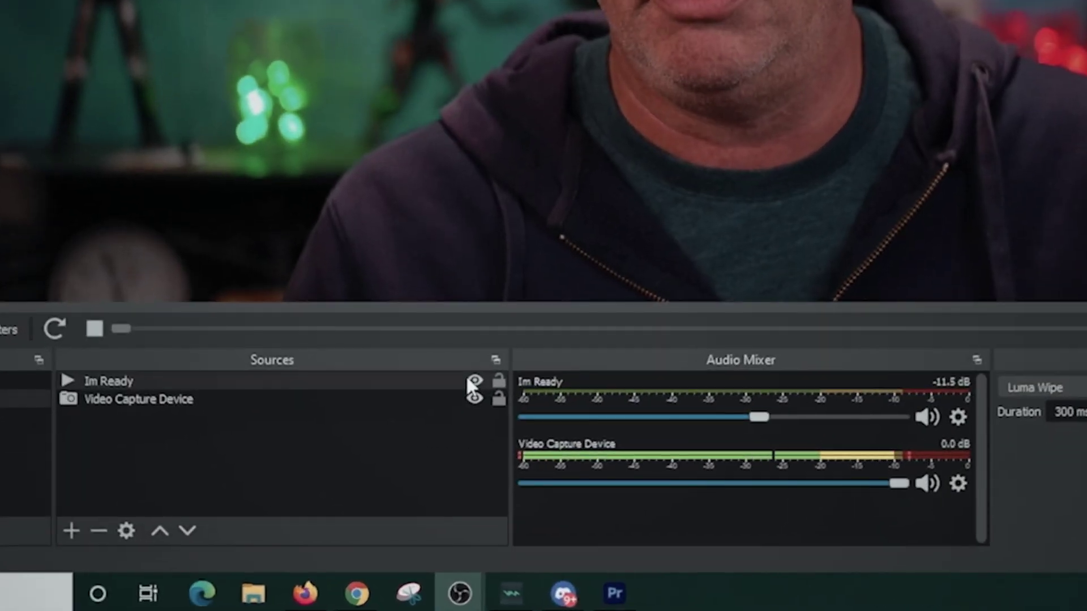
{"action": "left_click", "coordinate": [437, 485]}
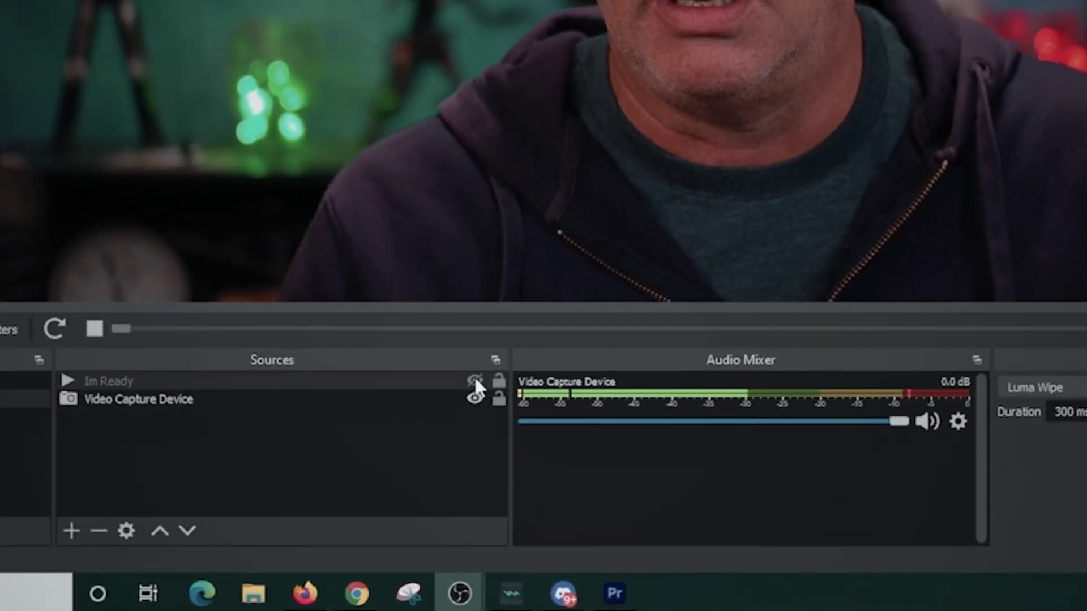
{"action": "left_click", "coordinate": [475, 385]}
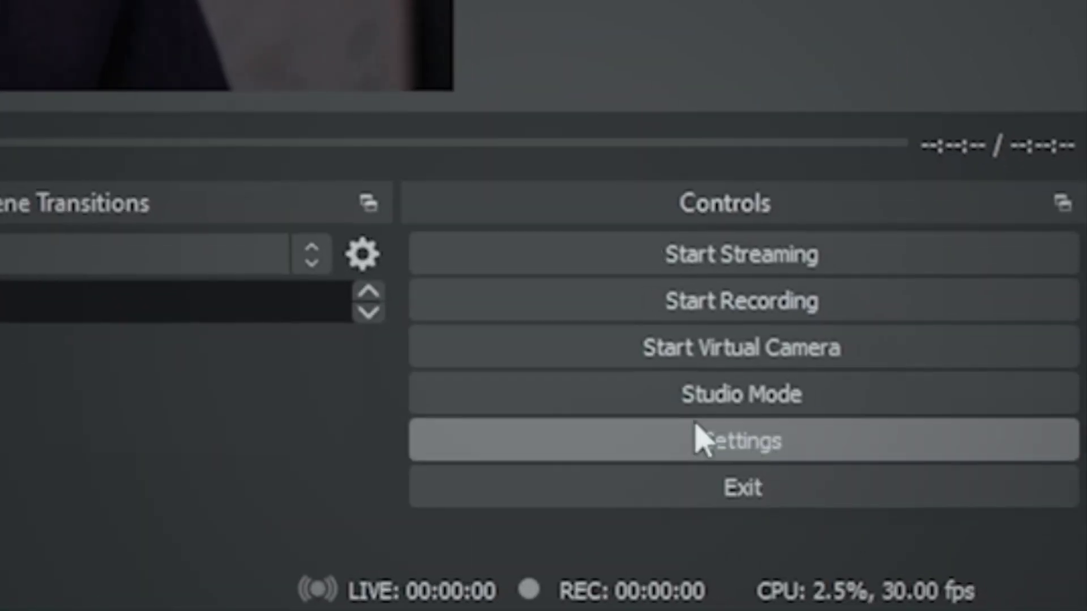
Examine the hotkey settings for Im Ready playback and for showing or hiding Im Ready in Scene 2
{"action": "left_click", "coordinate": [699, 433]}
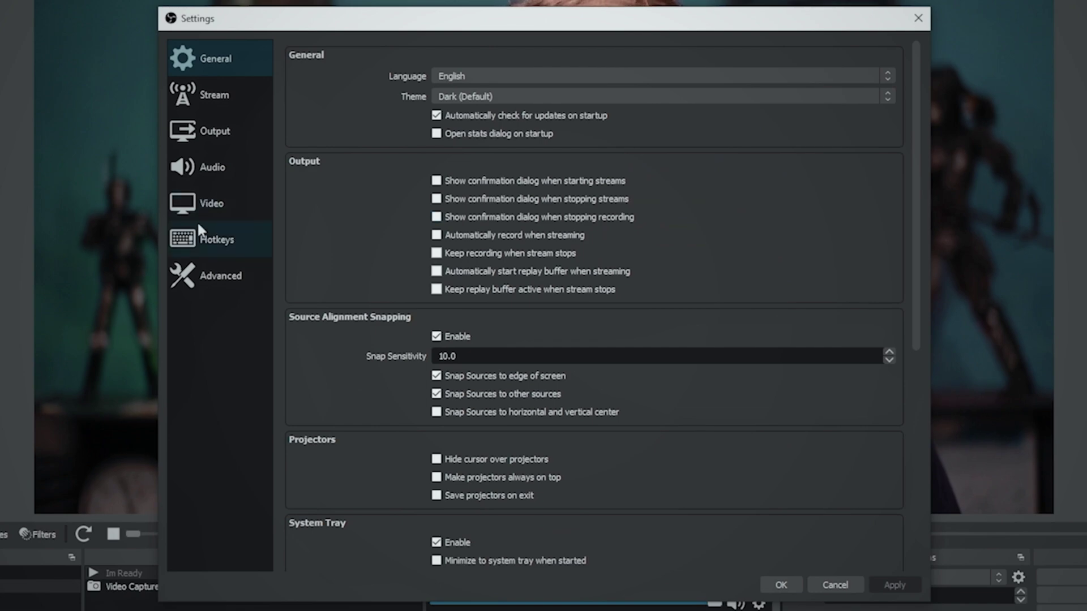
{"action": "left_click", "coordinate": [200, 232]}
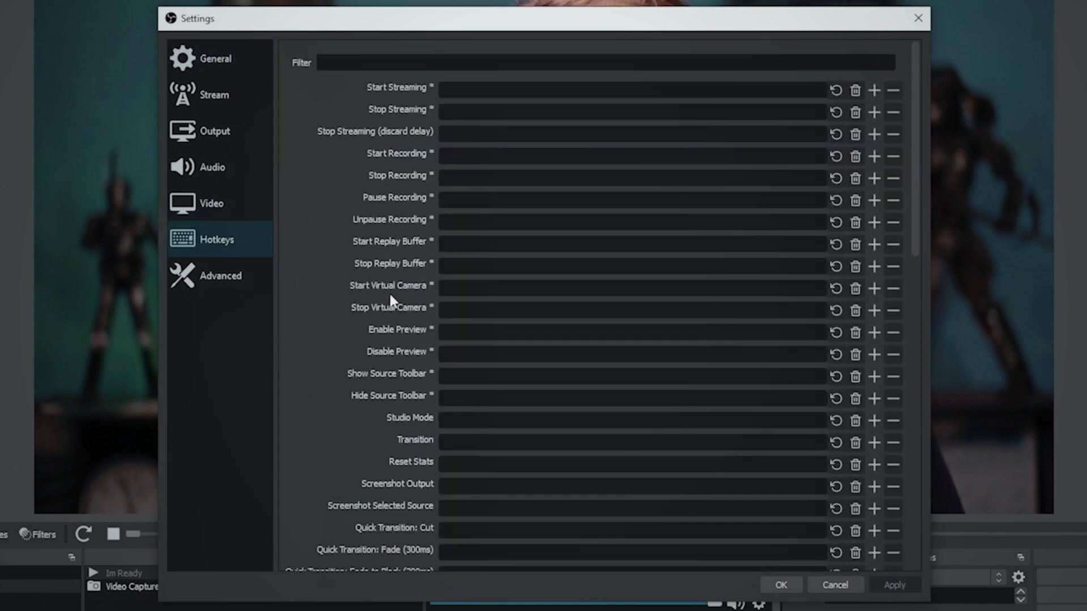
{"action": "scroll", "coordinate": [432, 294], "scroll_direction": "down", "scroll_amount": 2}
{"action": "scroll", "coordinate": [435, 298], "scroll_direction": "down", "scroll_amount": 10}
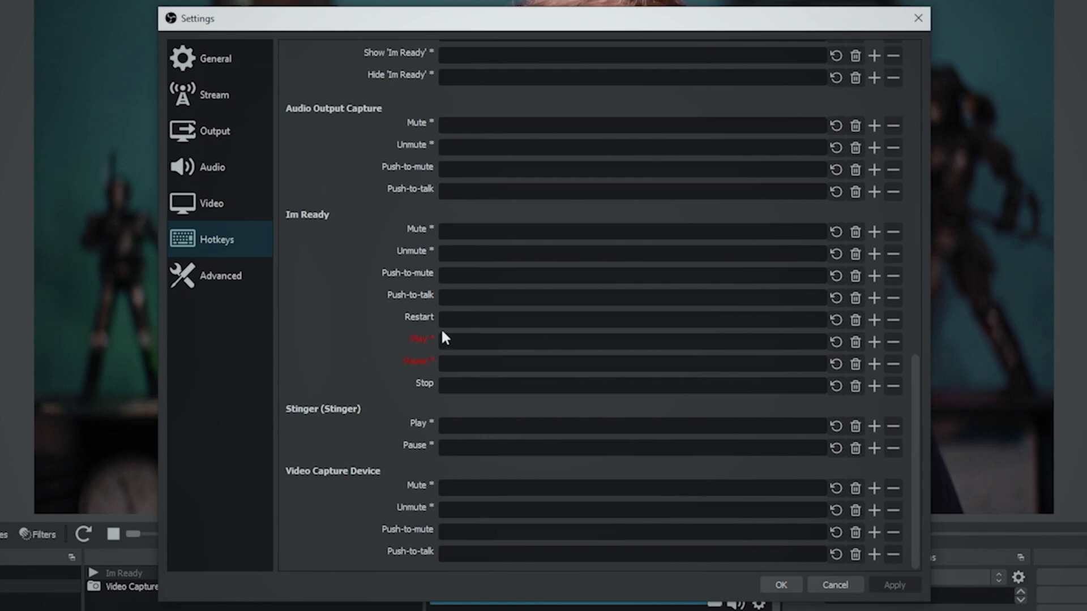
{"action": "scroll", "coordinate": [411, 317], "scroll_direction": "up", "scroll_amount": 5}
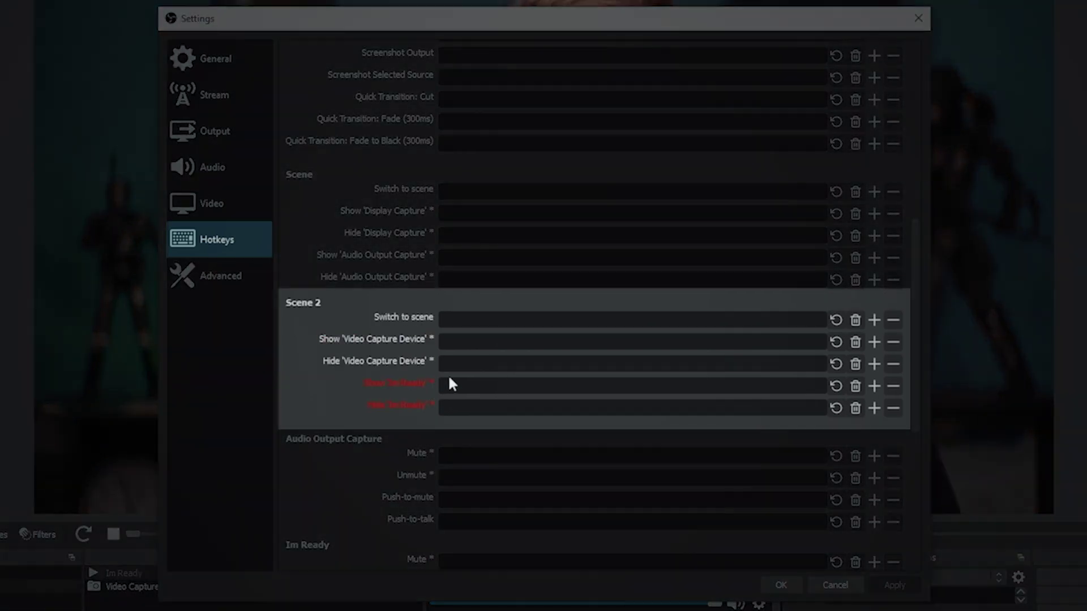
{"action": "left_click", "coordinate": [449, 380]}
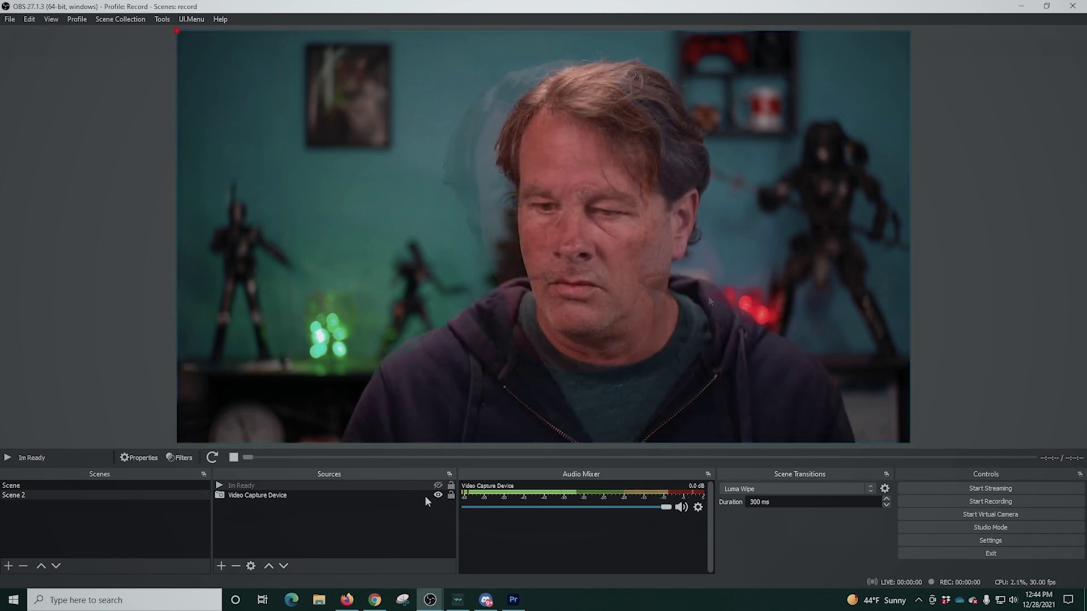
Open Spotify, place its window over OBS, and pause You Shook Me All Night Long
{"action": "left_click", "coordinate": [14, 600]}
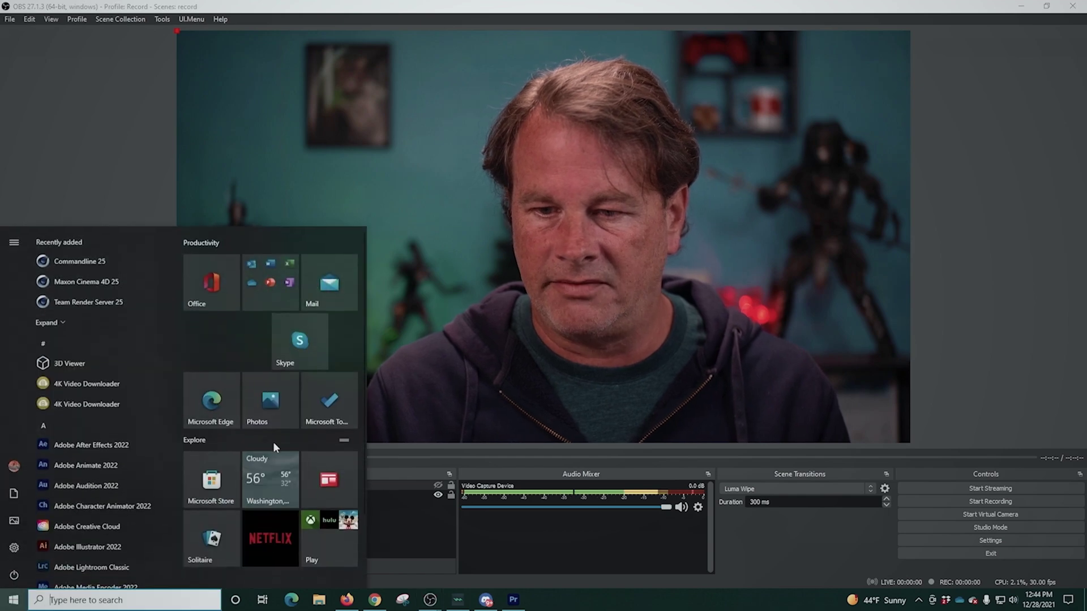
{"action": "left_click", "coordinate": [273, 440]}
{"action": "left_click_drag", "start_coordinate": [653, 151], "coordinate": [567, 56]}
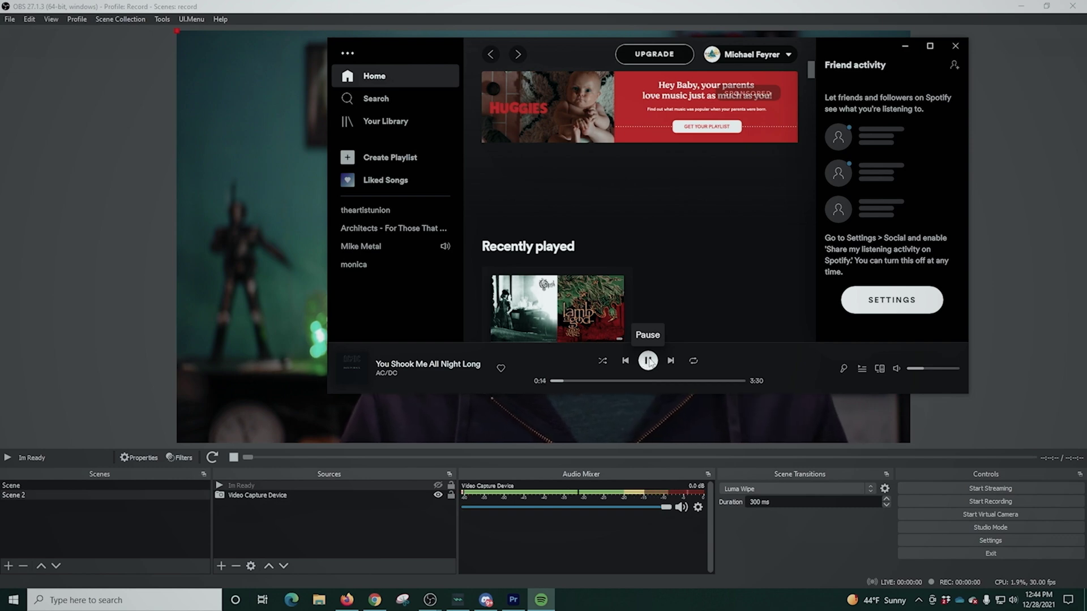
{"action": "left_click", "coordinate": [648, 361]}
{"action": "mouse_move", "coordinate": [563, 54]}
{"action": "left_mouse_down"}
{"action": "mouse_move", "coordinate": [332, 34]}
{"action": "mouse_move", "coordinate": [314, 23]}
{"action": "mouse_move", "coordinate": [346, 38]}
{"action": "mouse_move", "coordinate": [632, 89]}
{"action": "mouse_move", "coordinate": [576, 58]}
{"action": "left_mouse_up"}
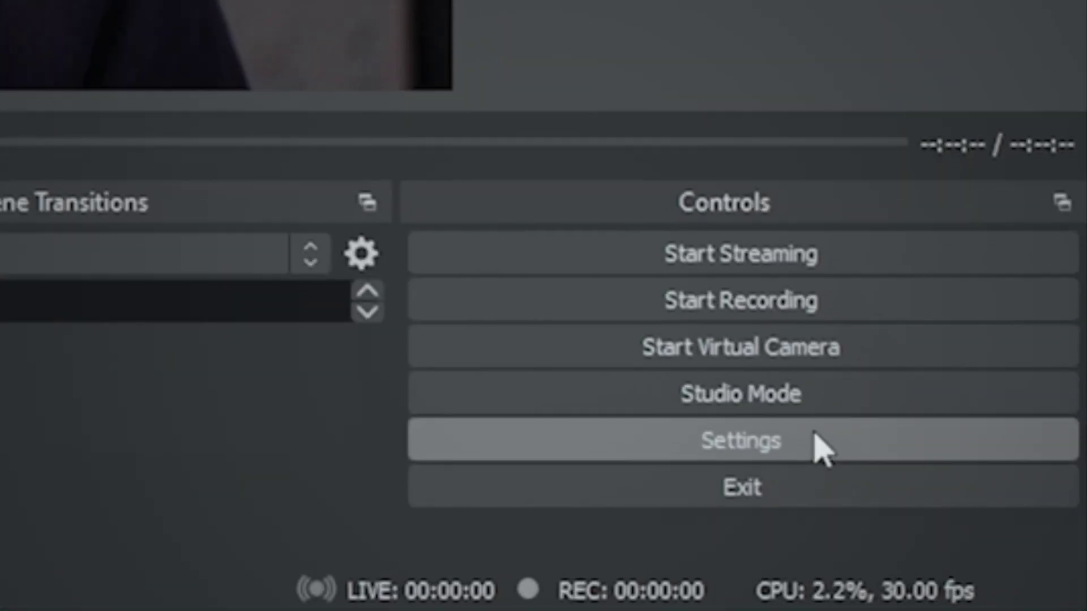
Check the monitoring device in OBS's audio settings and set the Windows playback device to Headset Earphone (Zone Wireless Plus)
{"action": "left_click", "coordinate": [871, 476]}
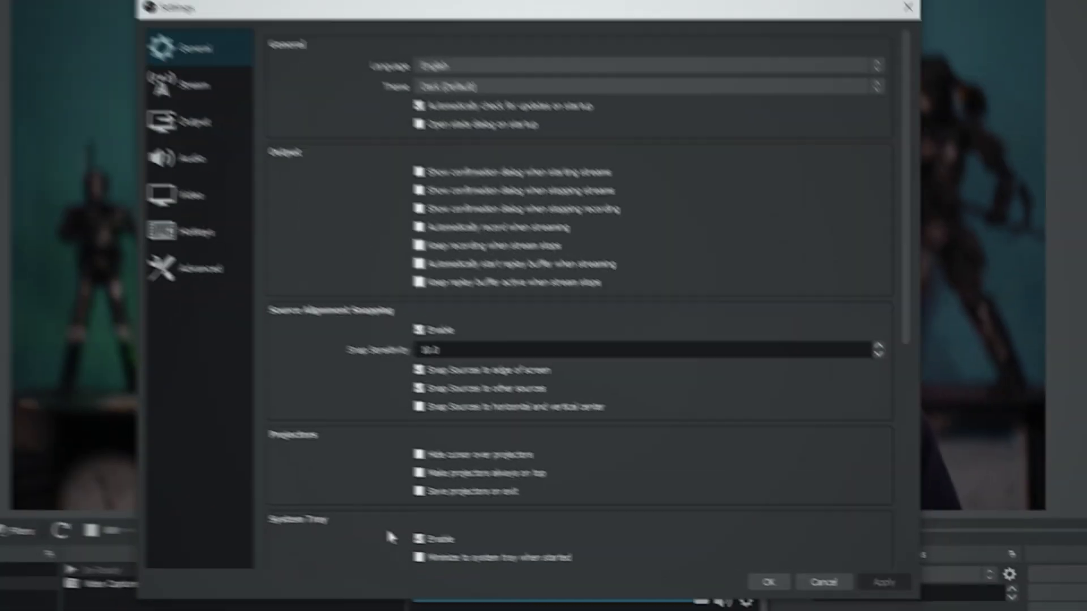
{"action": "left_click", "coordinate": [197, 171]}
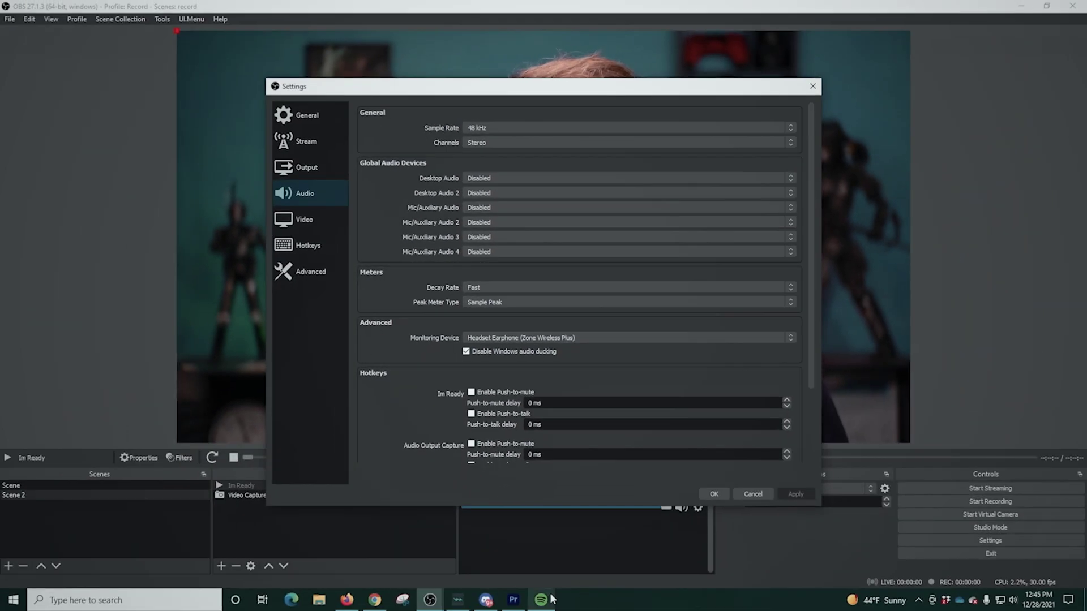
{"action": "left_click", "coordinate": [542, 600]}
{"action": "left_click", "coordinate": [1013, 600]}
{"action": "left_click", "coordinate": [974, 545]}
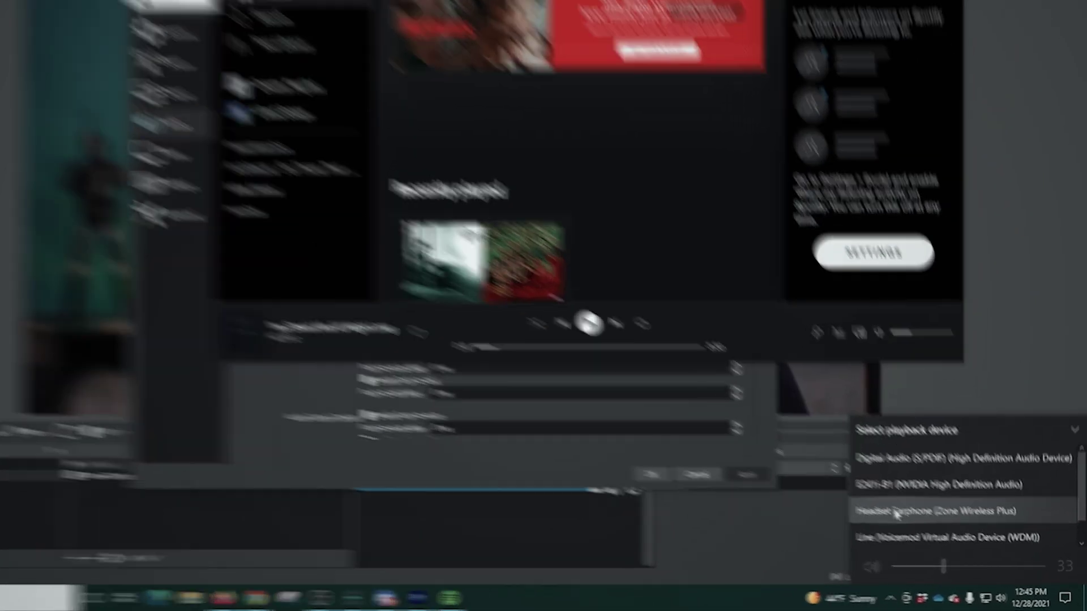
{"action": "left_click", "coordinate": [918, 525]}
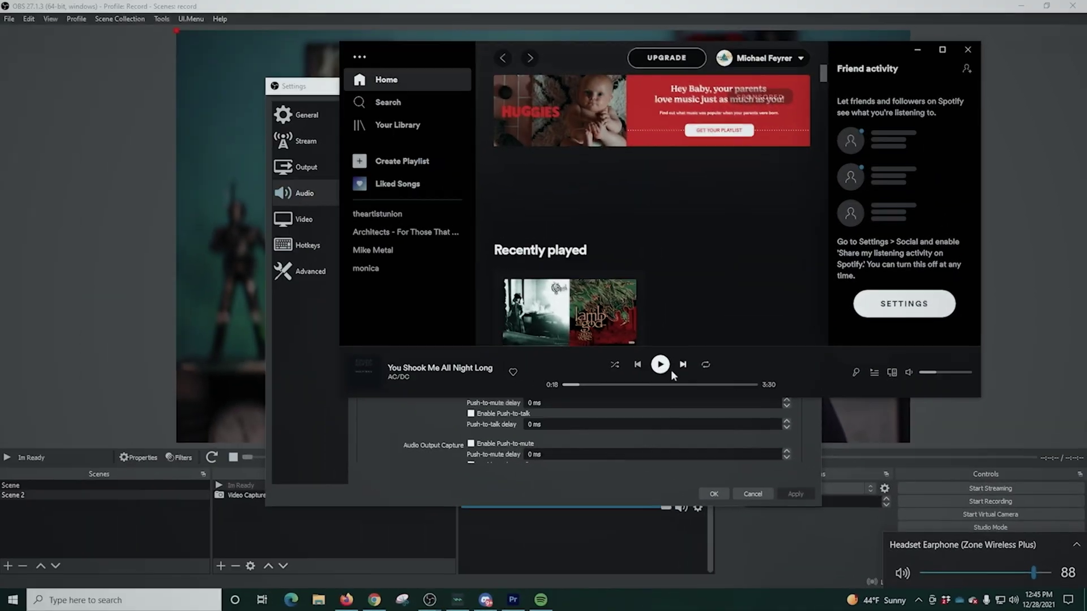
{"action": "left_click", "coordinate": [289, 154]}
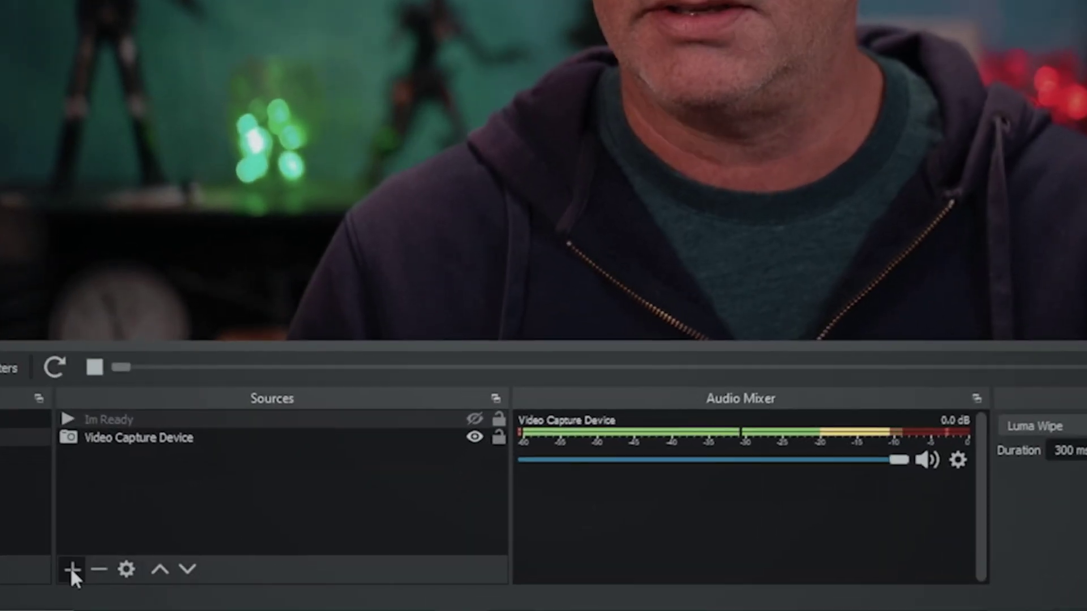
Add an Audio Output Capture source named Music that captures Headset Earphone (Zone Wireless Plus)
{"action": "left_click", "coordinate": [222, 564]}
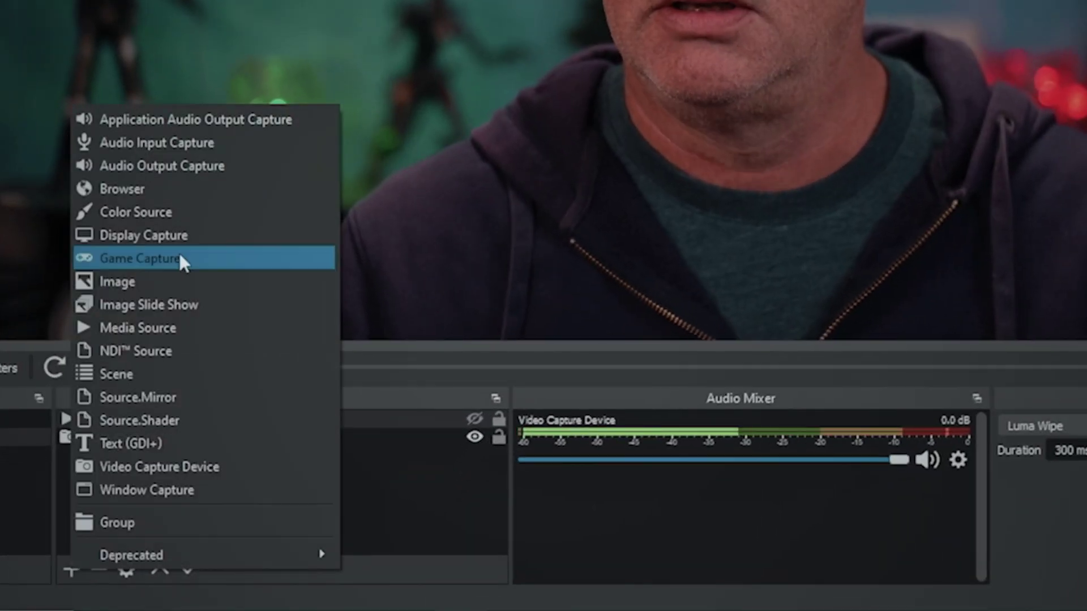
{"action": "left_click", "coordinate": [197, 159]}
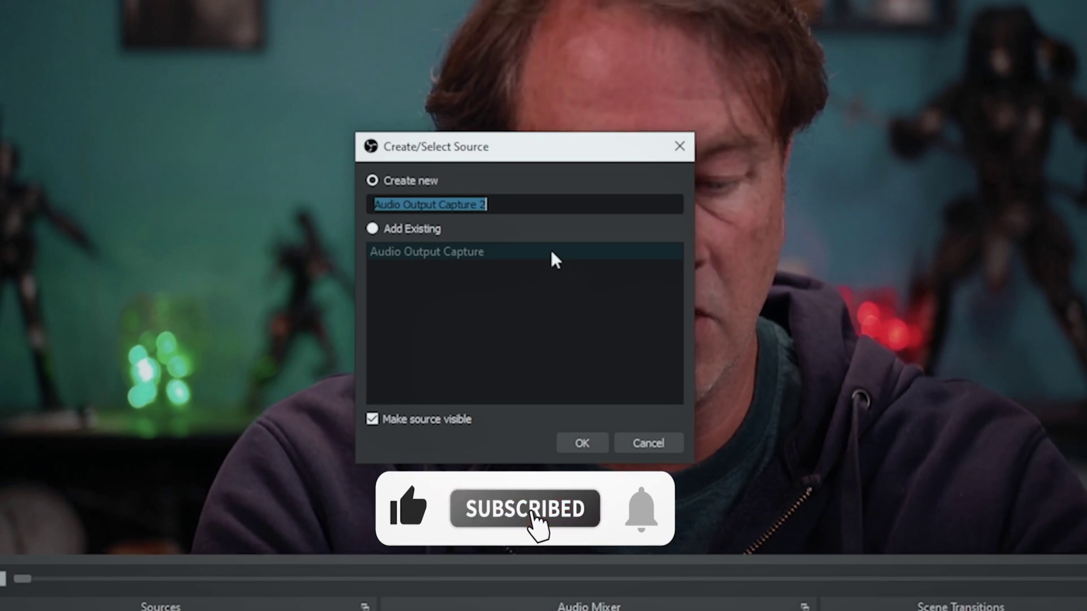
{"action": "type", "text": "Music"}
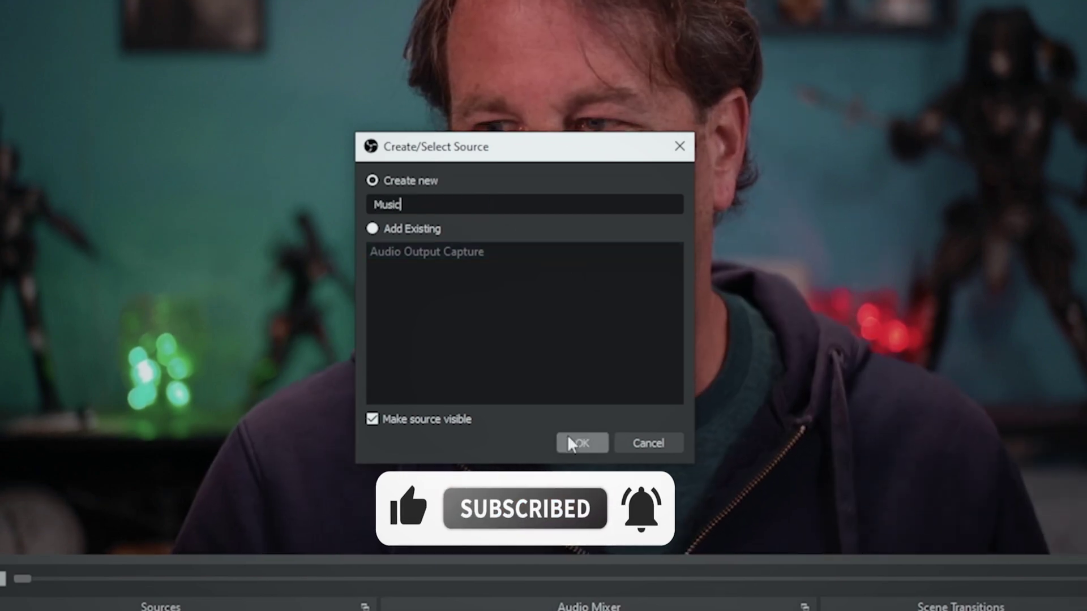
{"action": "left_click", "coordinate": [581, 442]}
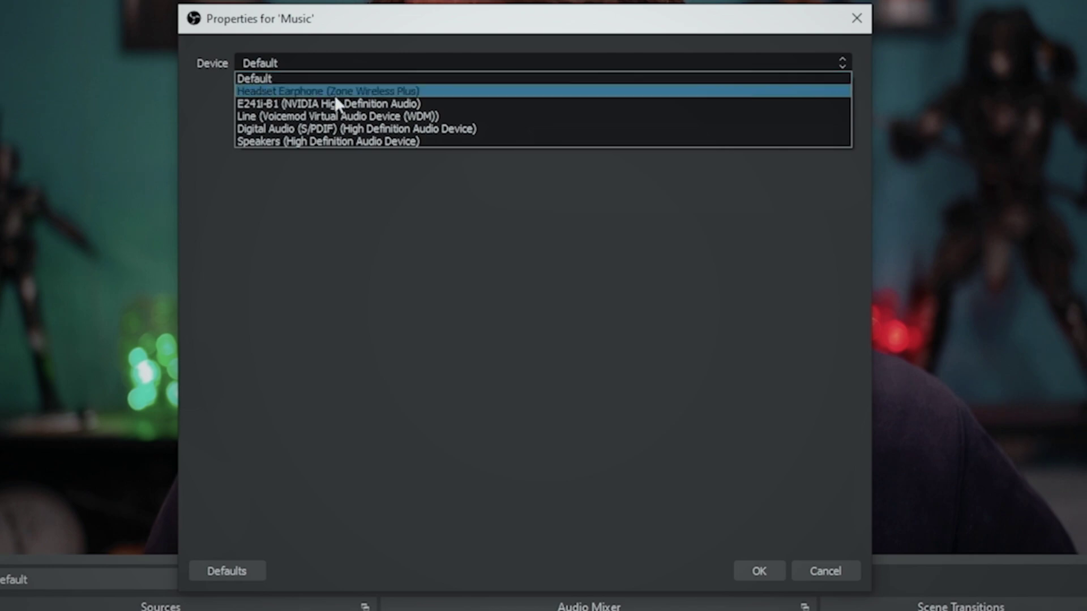
{"action": "left_click", "coordinate": [353, 91]}
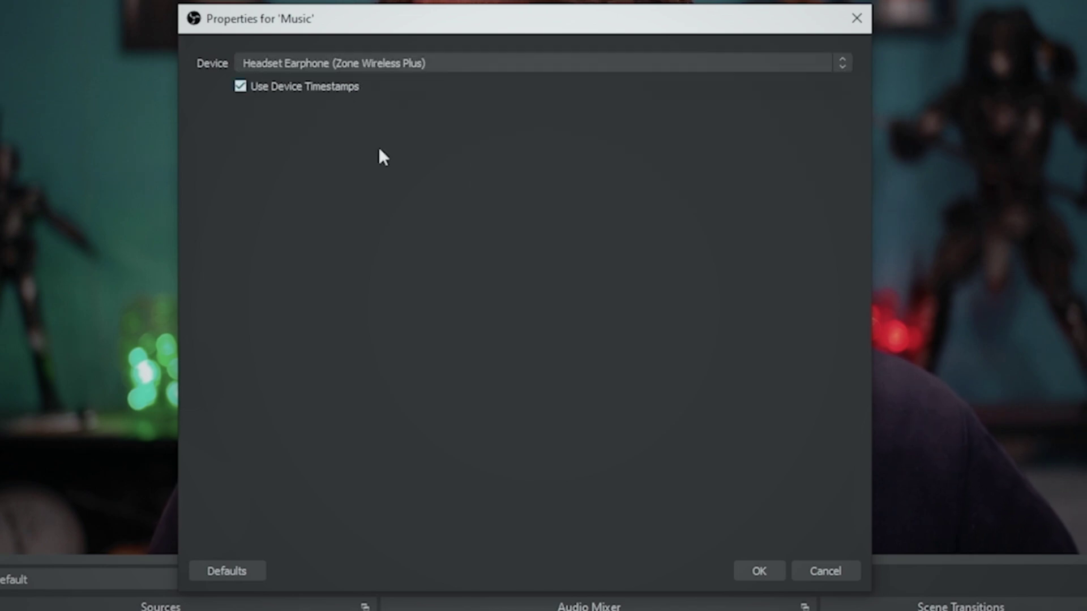
{"action": "left_click", "coordinate": [759, 571]}
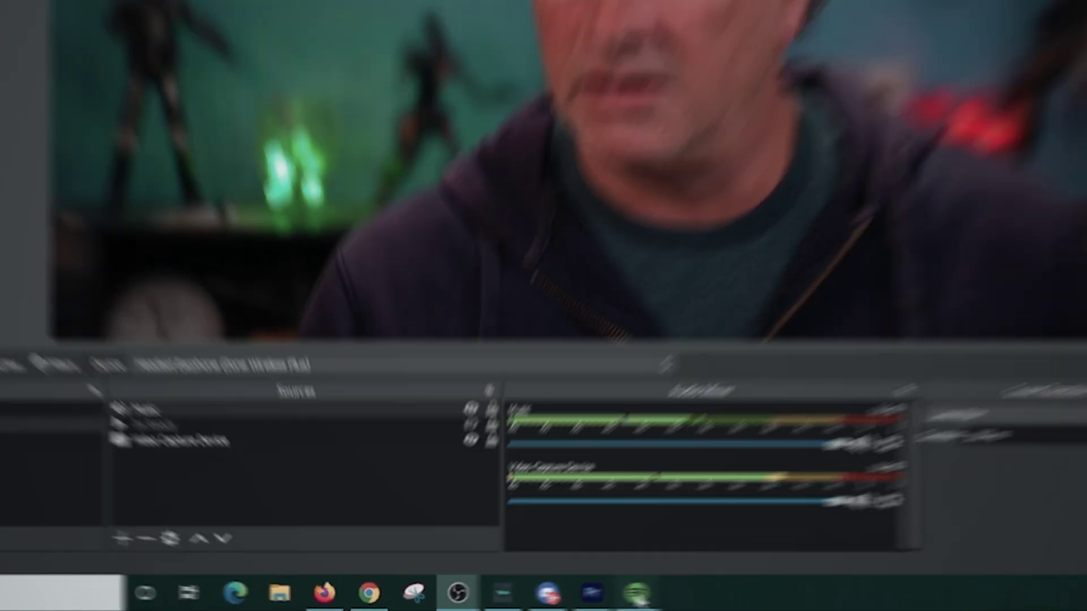
Switch to Spotify and raise its playback volume from mute while the song plays
{"action": "left_click", "coordinate": [637, 593]}
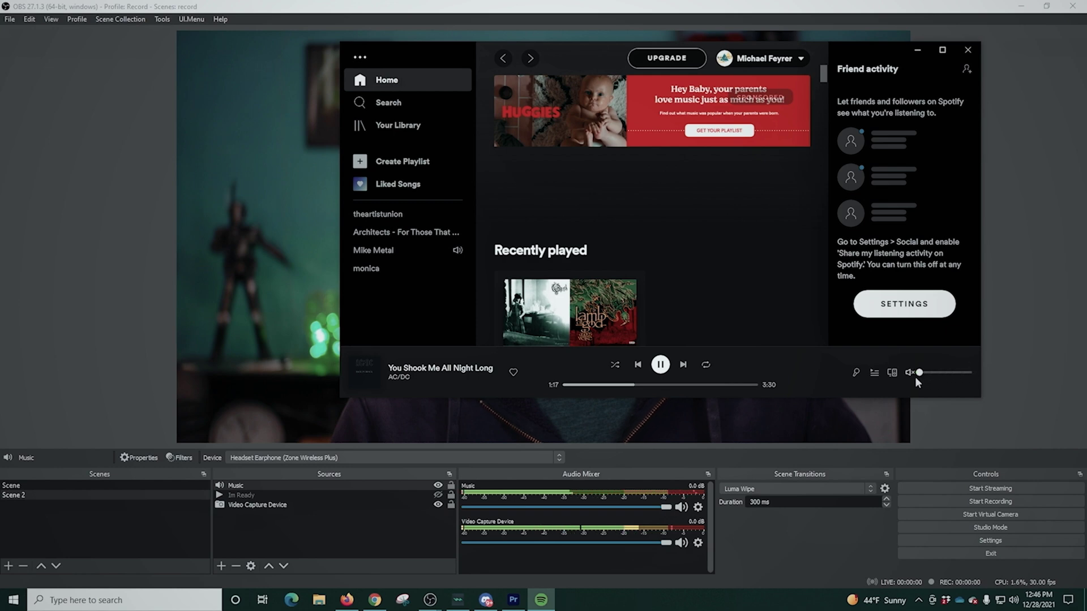
{"action": "left_click_drag", "start_coordinate": [916, 378], "coordinate": [943, 374]}
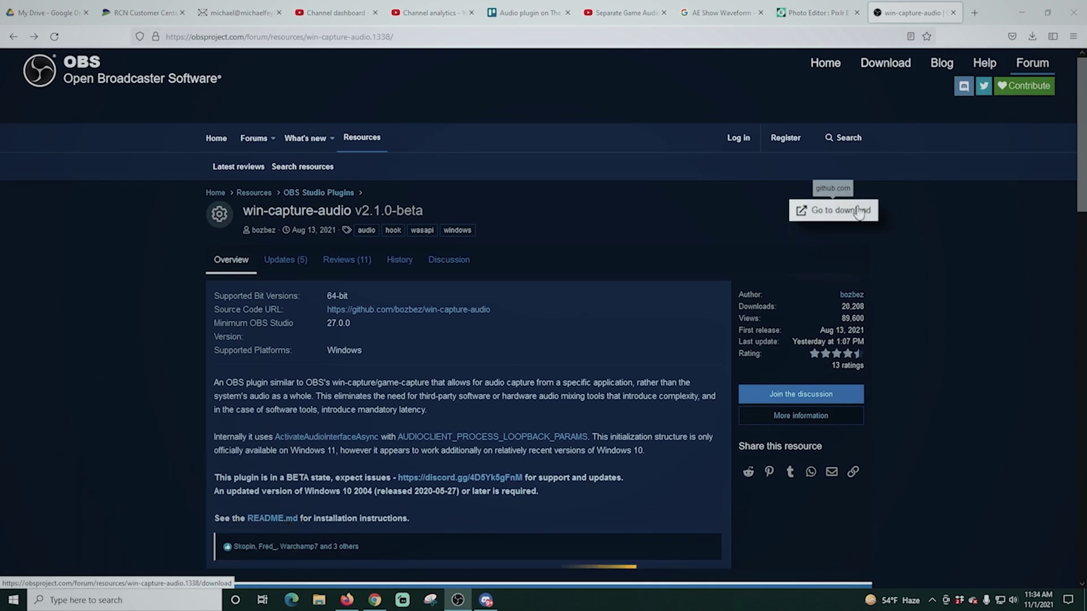
Go to the win-capture-audio v2.1.0-beta release on GitHub and download win-capture-audio-2.1.0-beta-setup.exe
{"action": "left_click", "coordinate": [874, 217]}
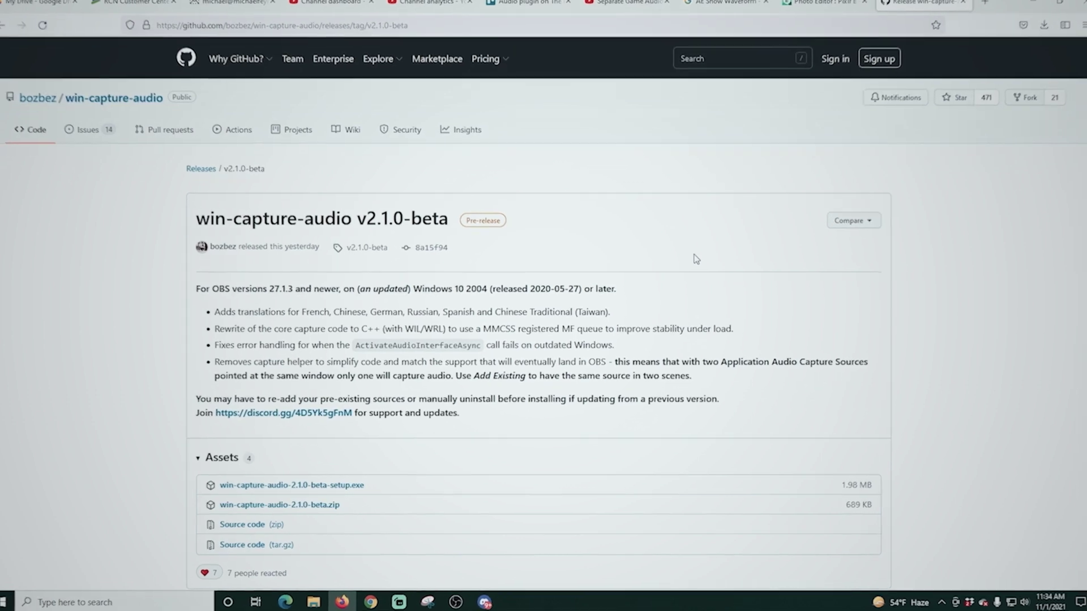
{"action": "scroll", "coordinate": [327, 267], "scroll_direction": "down", "scroll_amount": 3}
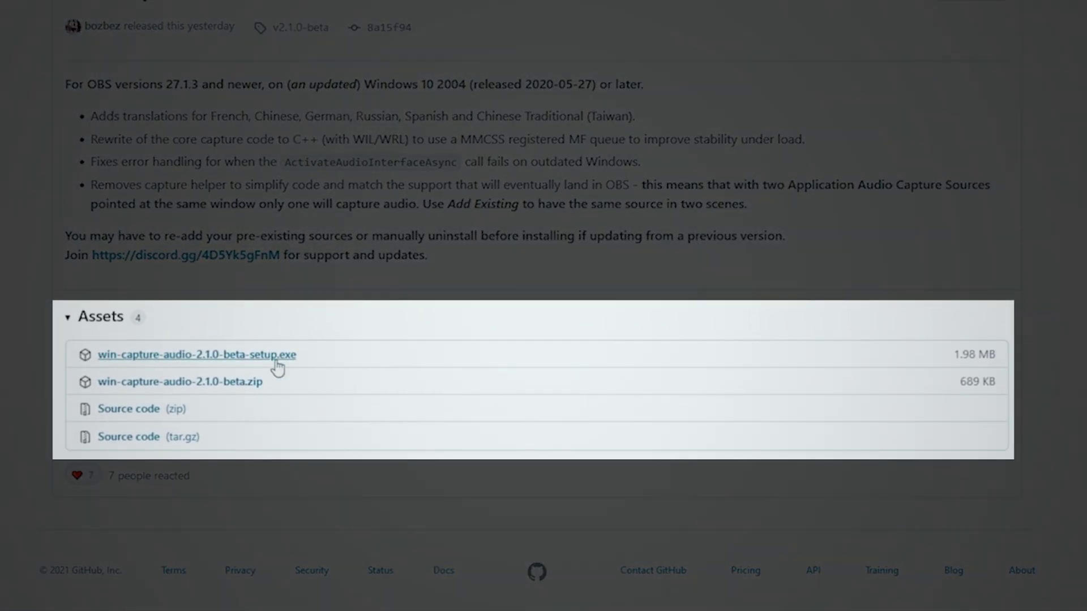
{"action": "left_click", "coordinate": [272, 360]}
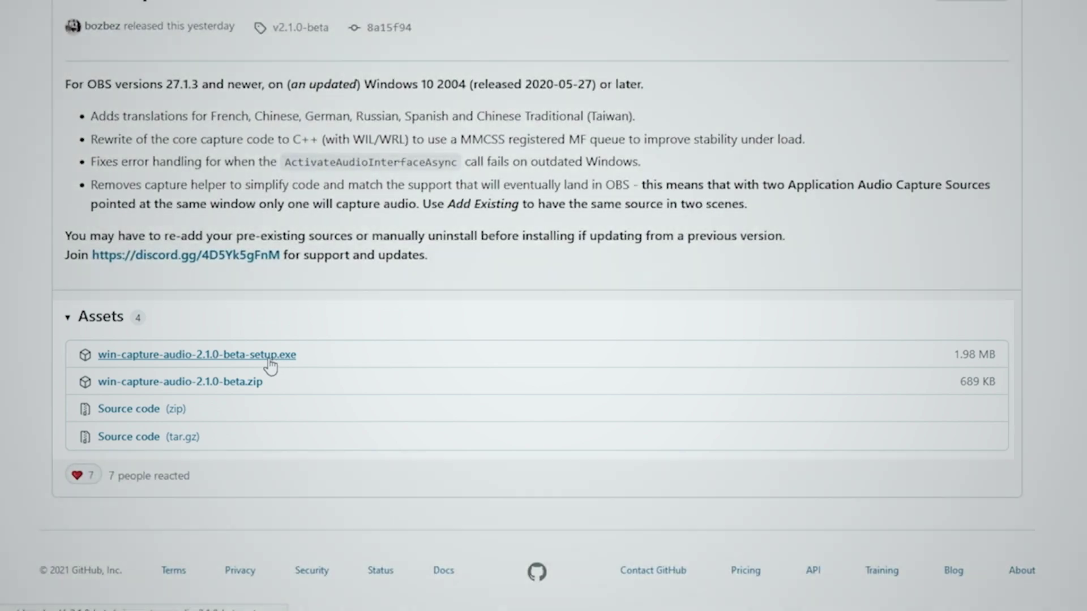
Launch win-capture-audio-2.1.0-beta-setup.exe from the Downloads folder and allow it to run past Windows SmartScreen
{"action": "left_click", "coordinate": [527, 326]}
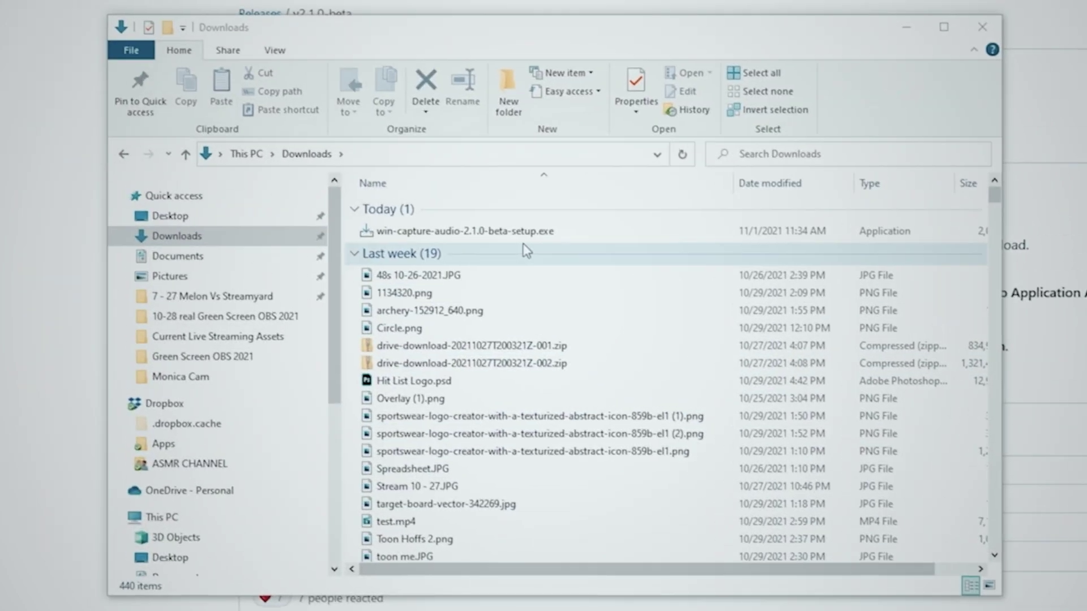
{"action": "double_click", "coordinate": [475, 229]}
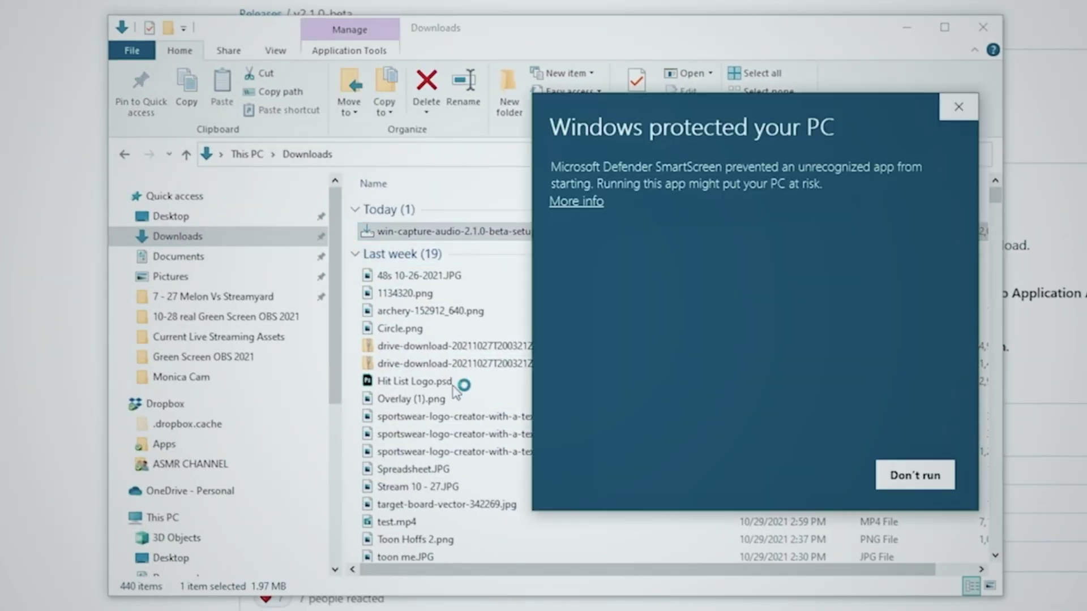
{"action": "left_click", "coordinate": [573, 202]}
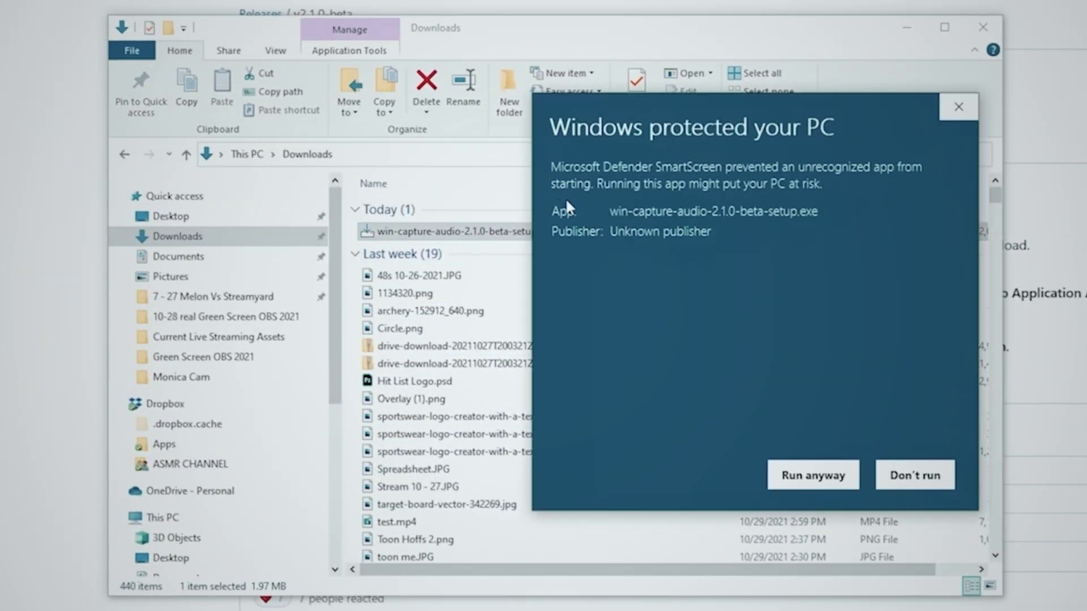
{"action": "left_click", "coordinate": [825, 481]}
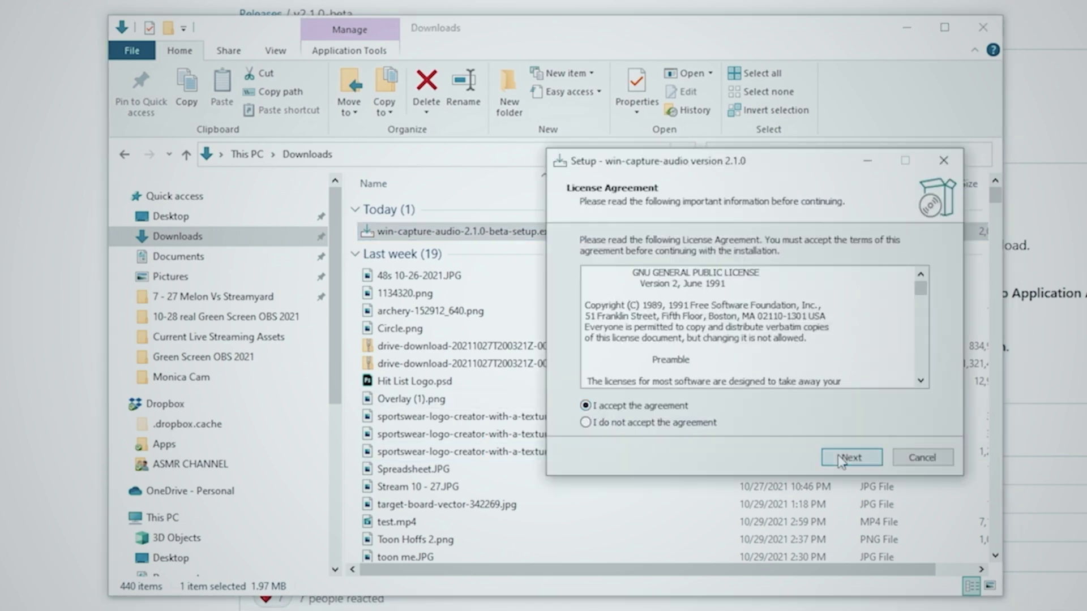
Accept the win-capture-audio license agreement, browse the drive folders and choose e:\obs-studio as the installation location
{"action": "left_click", "coordinate": [840, 462]}
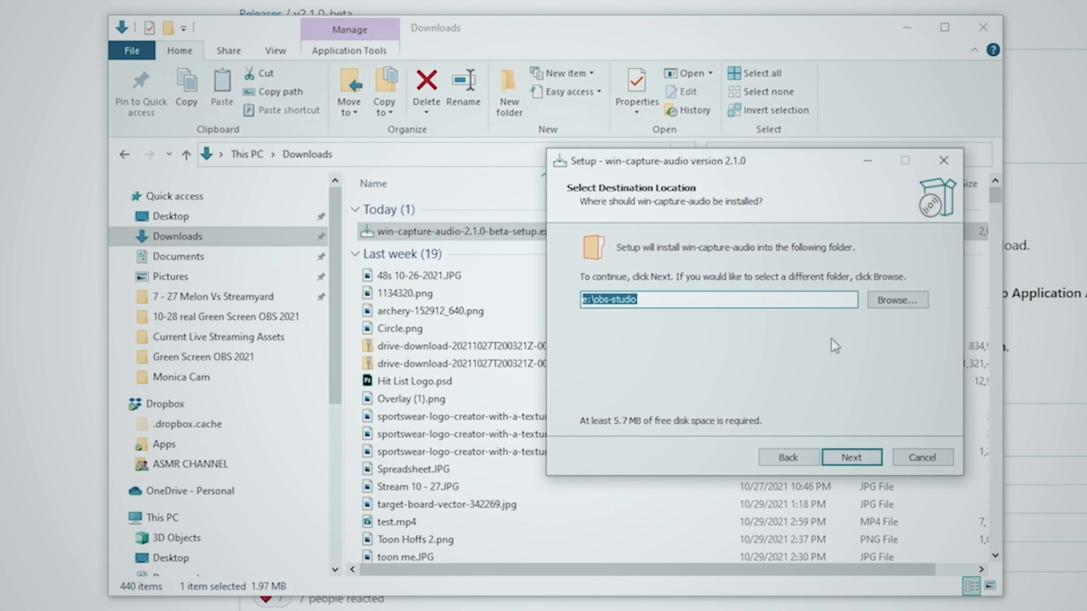
{"action": "left_click", "coordinate": [895, 303]}
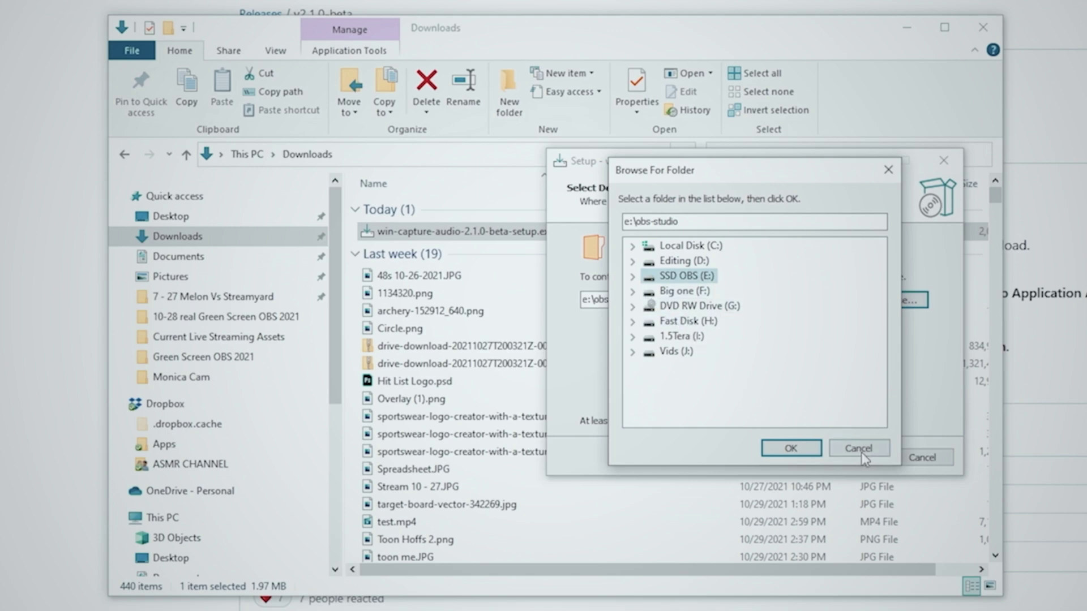
{"action": "left_click", "coordinate": [633, 247]}
{"action": "left_click", "coordinate": [648, 381]}
{"action": "left_click", "coordinate": [648, 246]}
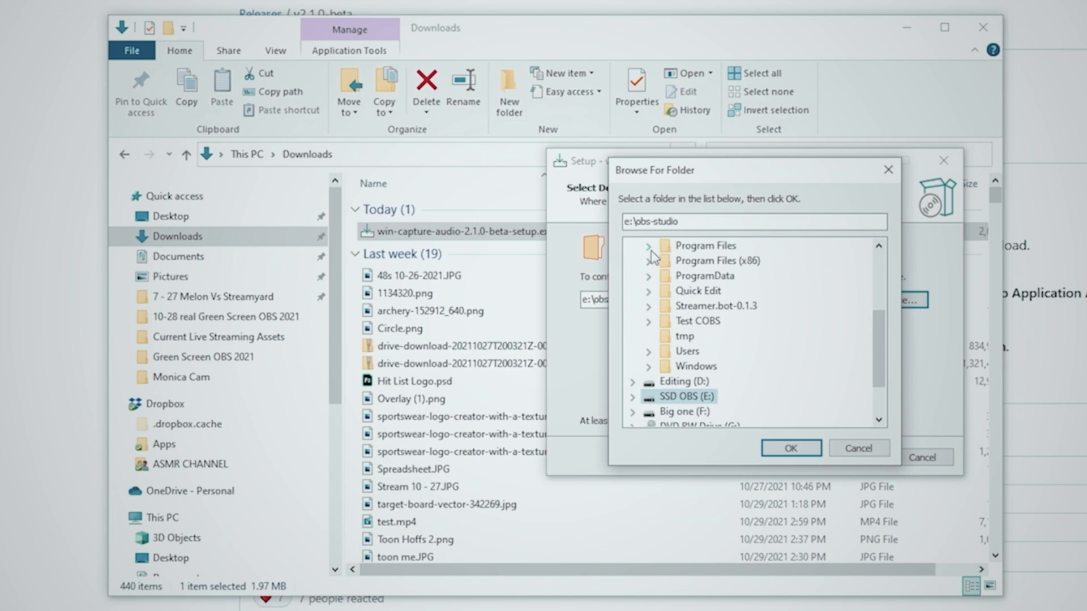
{"action": "left_click", "coordinate": [790, 449]}
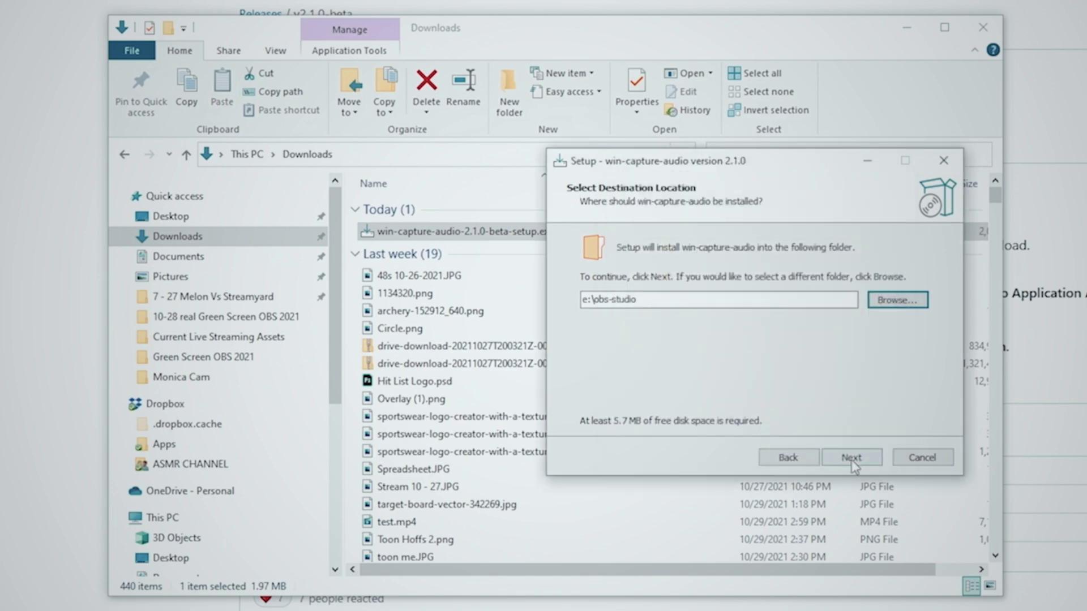
Confirm the installation folder, keep the win-capture-audio Start Menu folder and run the installation
{"action": "left_click", "coordinate": [852, 459]}
{"action": "left_click", "coordinate": [815, 397]}
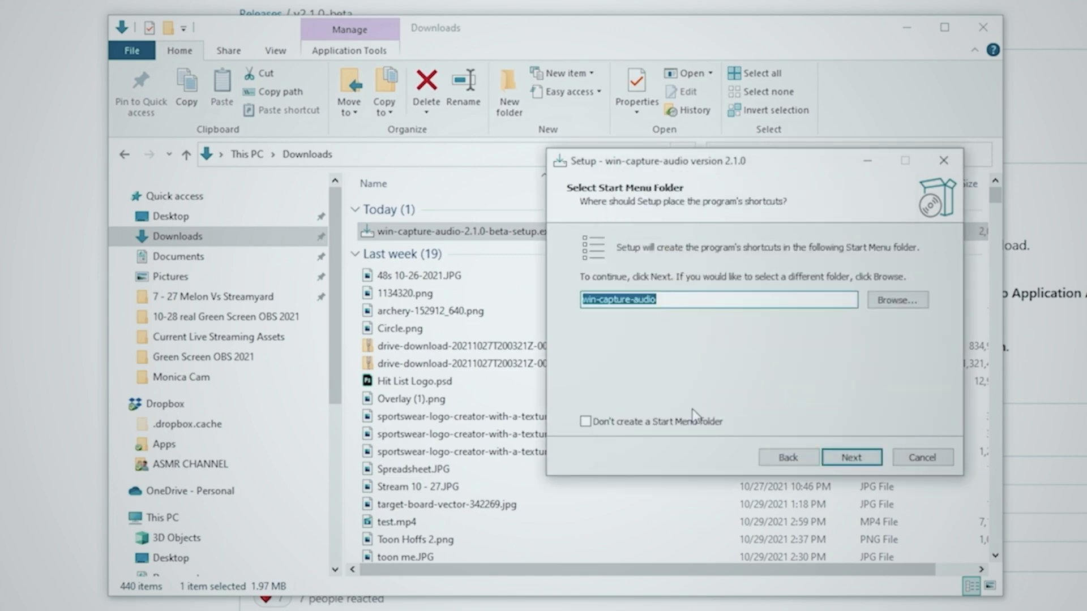
{"action": "left_click", "coordinate": [852, 457]}
{"action": "left_click", "coordinate": [858, 458]}
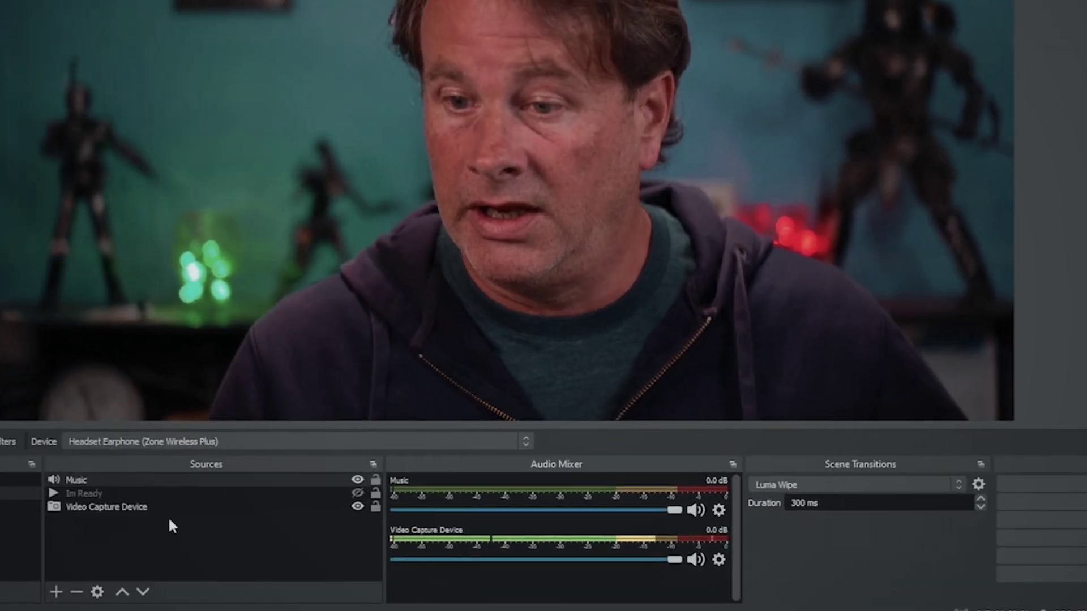
Remove the Music source from the scene in OBS and confirm its removal
{"action": "left_click", "coordinate": [294, 494]}
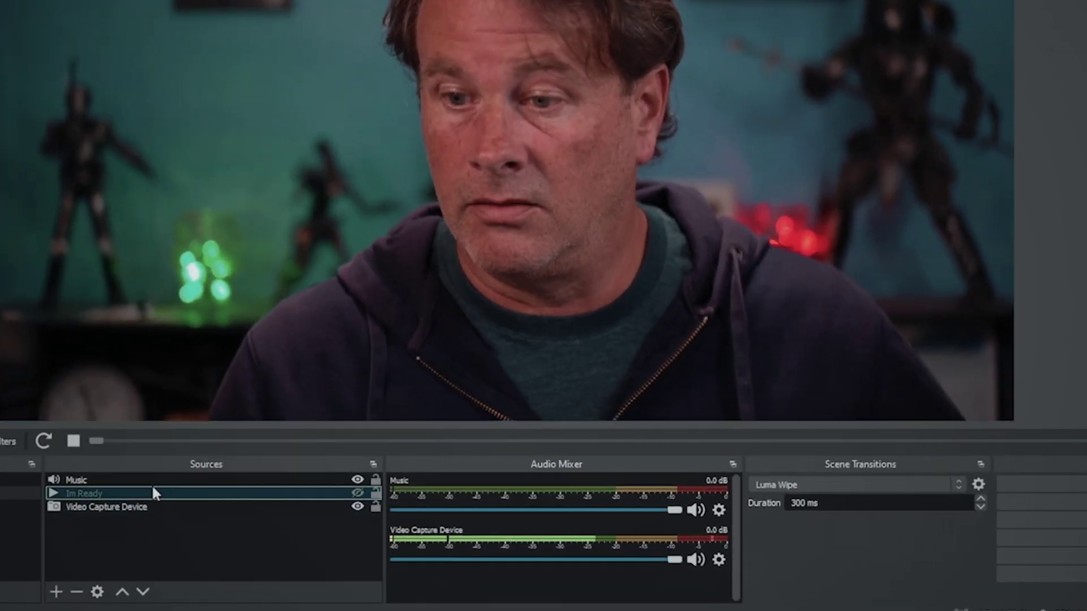
{"action": "right_click", "coordinate": [294, 492]}
{"action": "left_click", "coordinate": [126, 476]}
{"action": "right_click", "coordinate": [126, 476]}
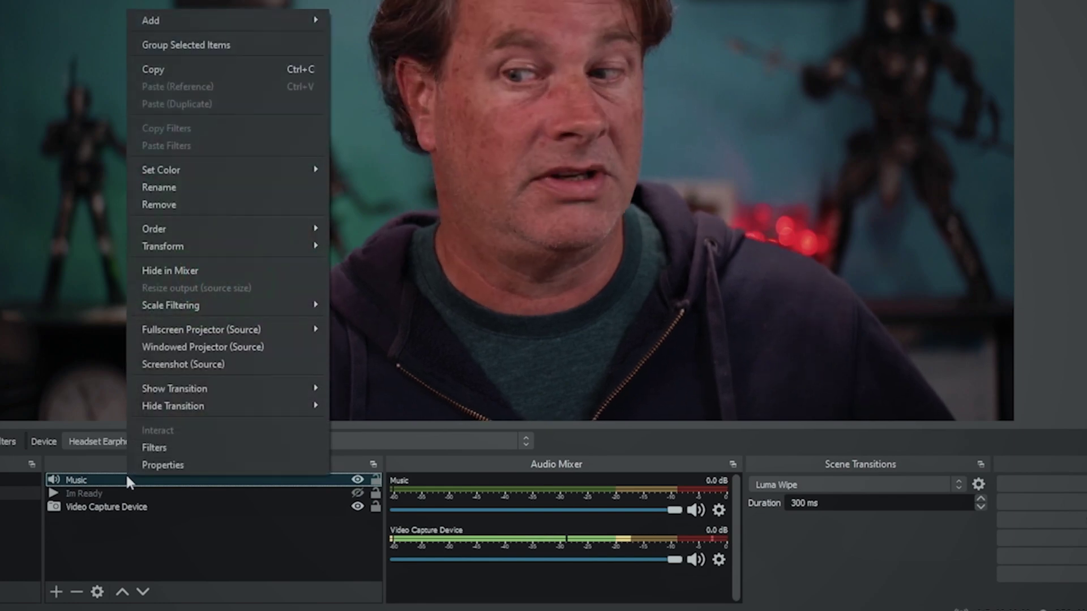
{"action": "left_click", "coordinate": [187, 205]}
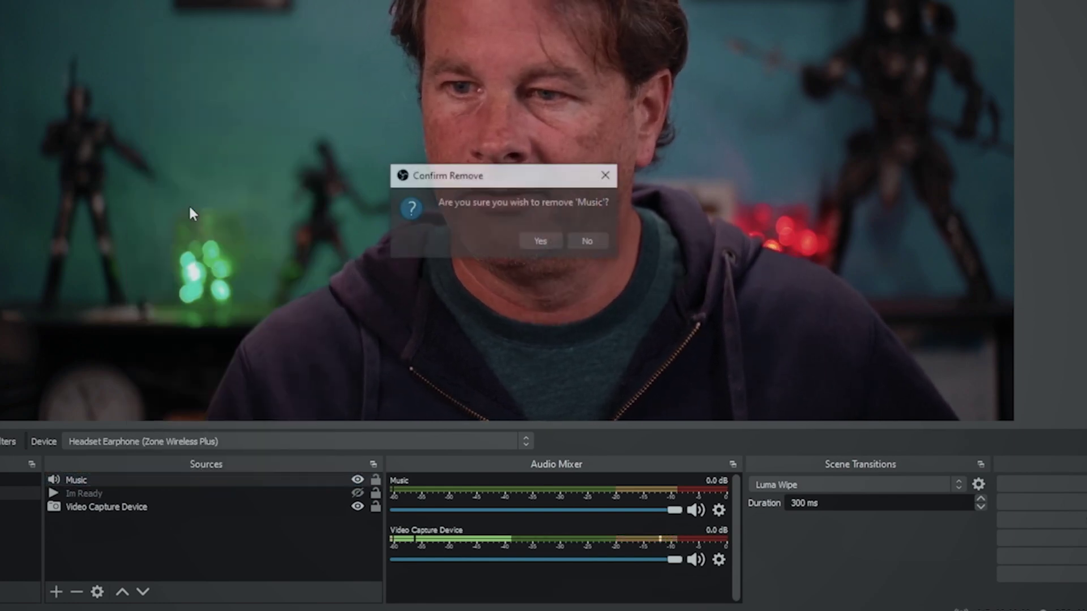
{"action": "left_click", "coordinate": [531, 238]}
Add an Application Audio Output Capture source named Skype that captures the [Spotify.exe]: Spotify Free window
{"action": "left_click", "coordinate": [56, 592]}
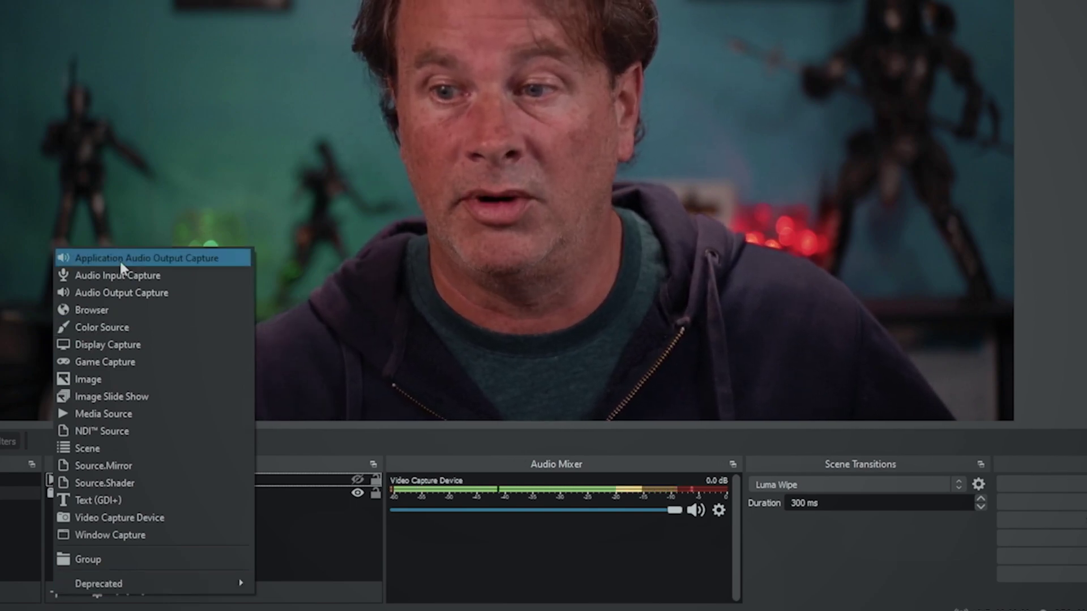
{"action": "left_click", "coordinate": [120, 259]}
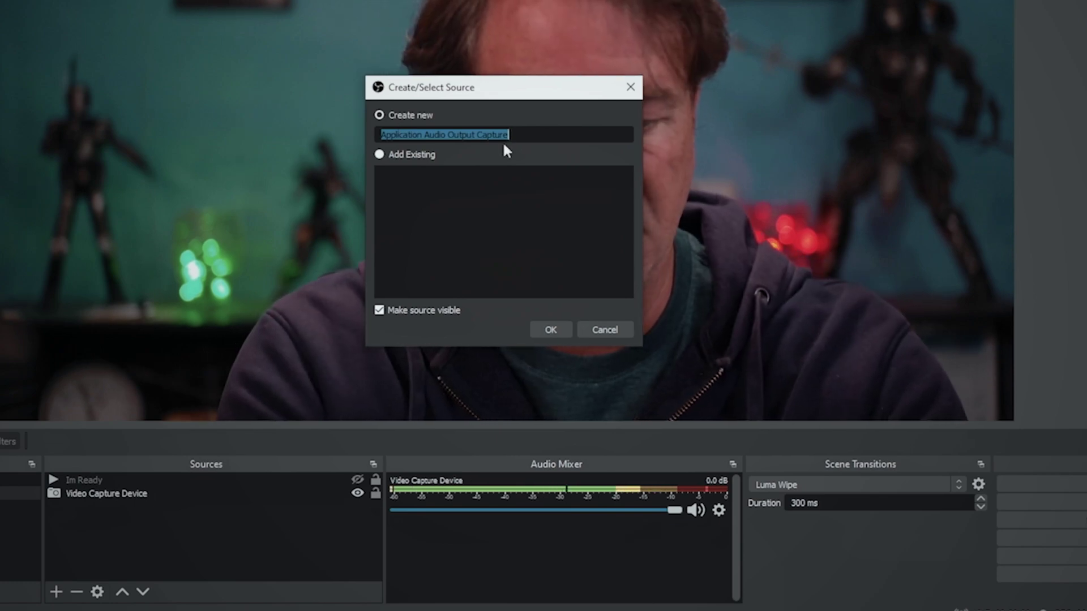
{"action": "type", "text": "Skype"}
{"action": "key", "text": "Return"}
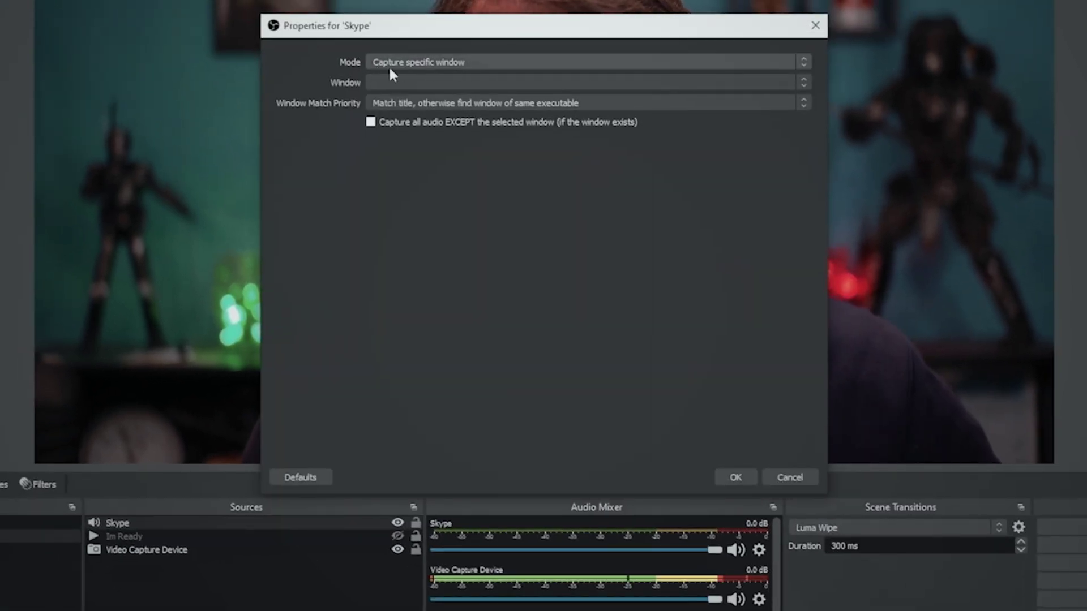
{"action": "left_click", "coordinate": [804, 82]}
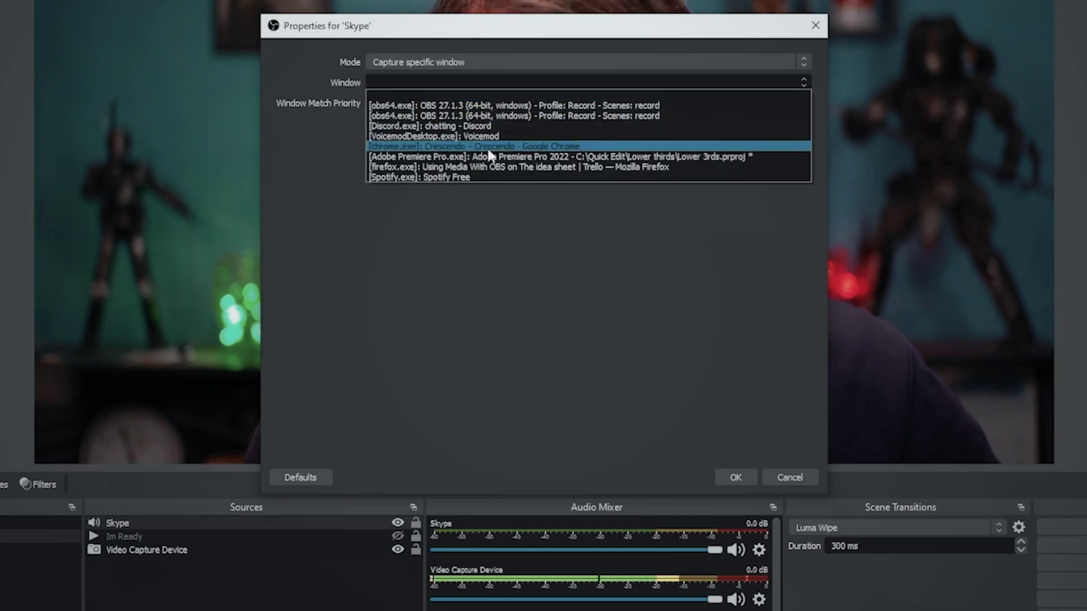
{"action": "left_click", "coordinate": [482, 177]}
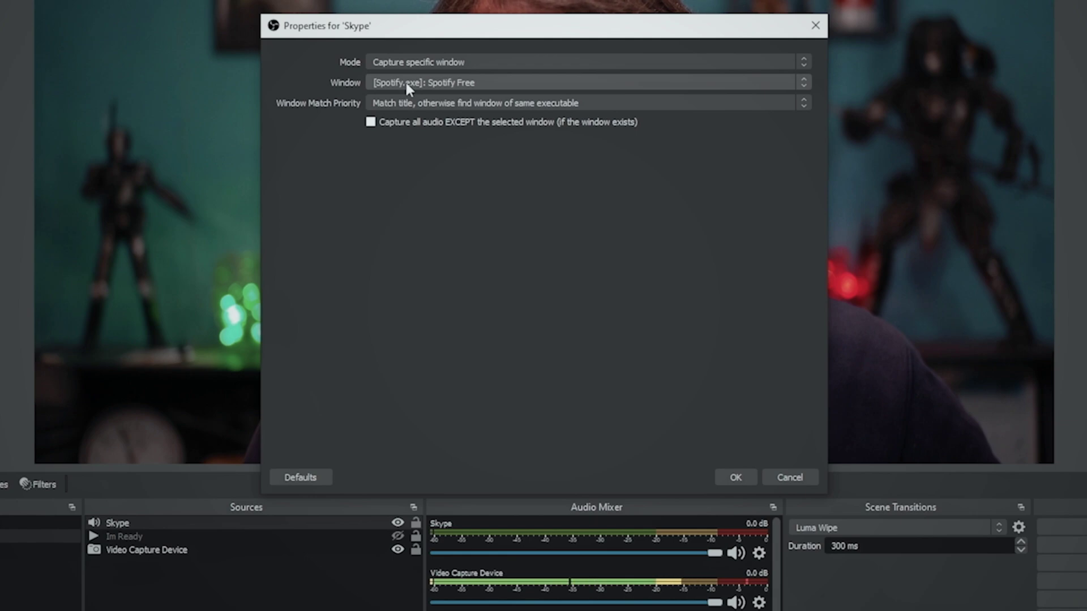
{"action": "left_click", "coordinate": [733, 479]}
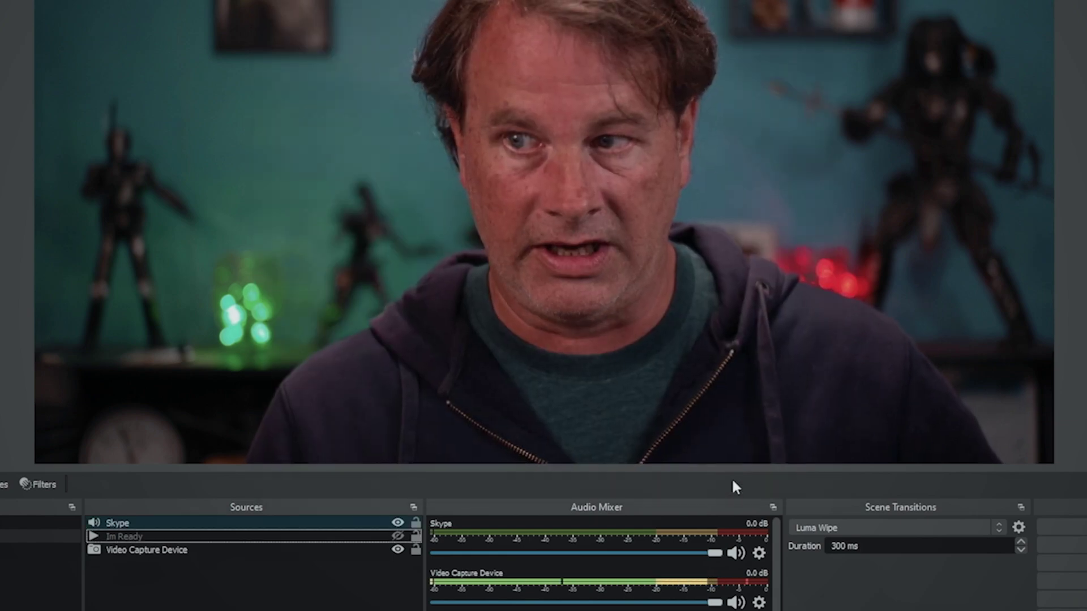
Rename the Skype audio source to Spotify
{"action": "right_click", "coordinate": [164, 523]}
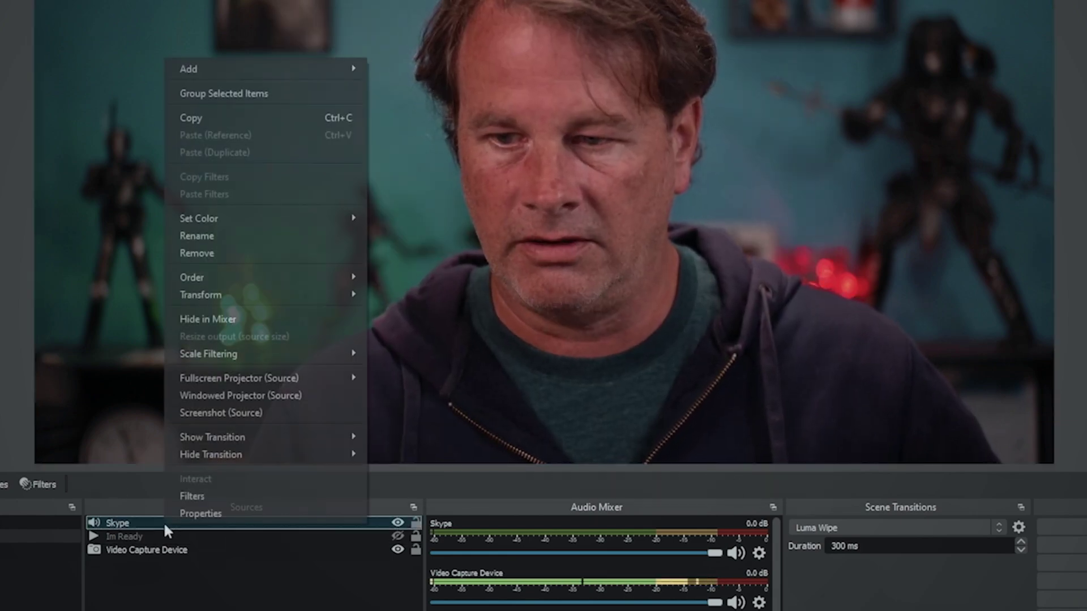
{"action": "left_click", "coordinate": [219, 236]}
{"action": "type", "text": "Spotify"}
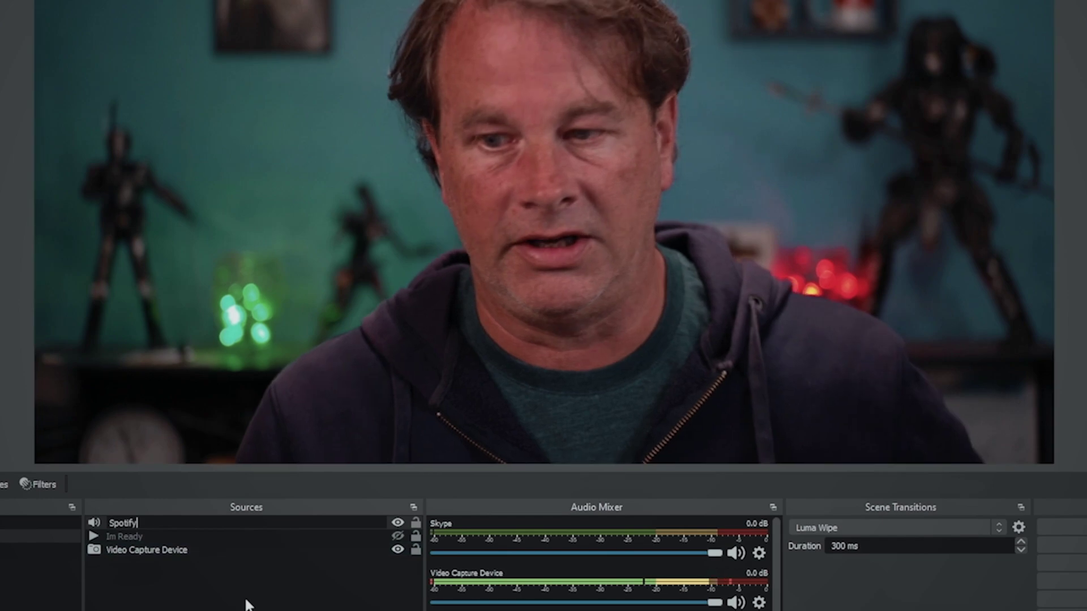
{"action": "key", "text": "Return"}
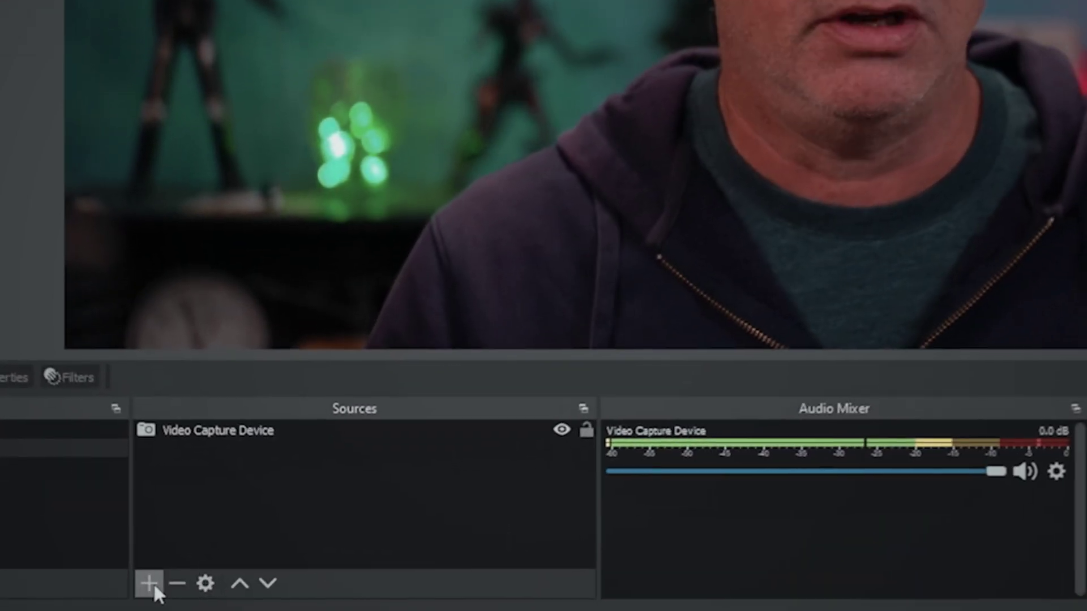
Create a new Window Capture source named Youtube in the scene
{"action": "left_click", "coordinate": [151, 583]}
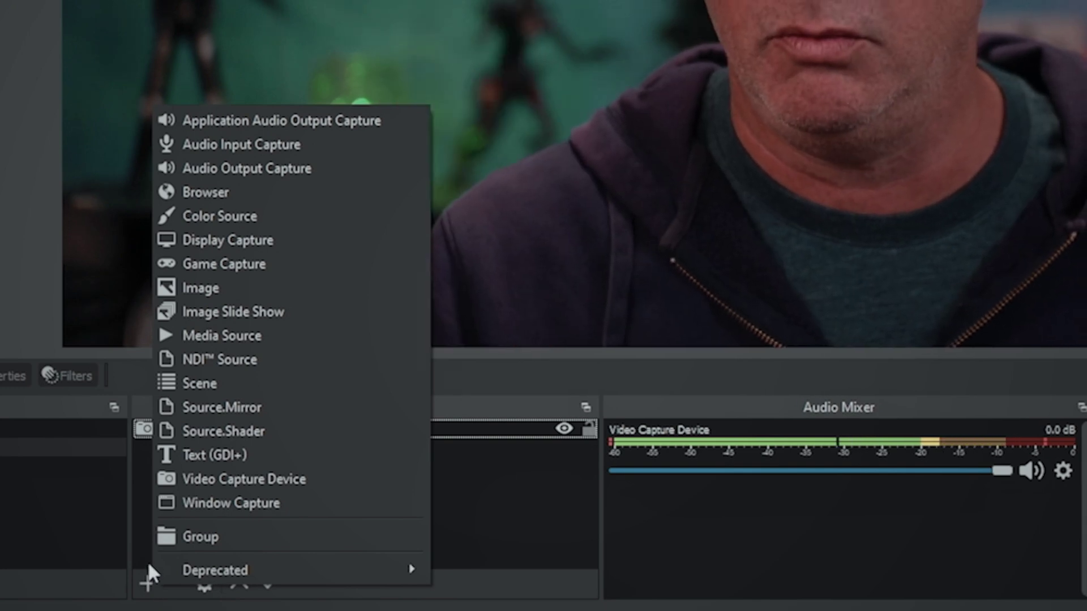
{"action": "left_click", "coordinate": [202, 504]}
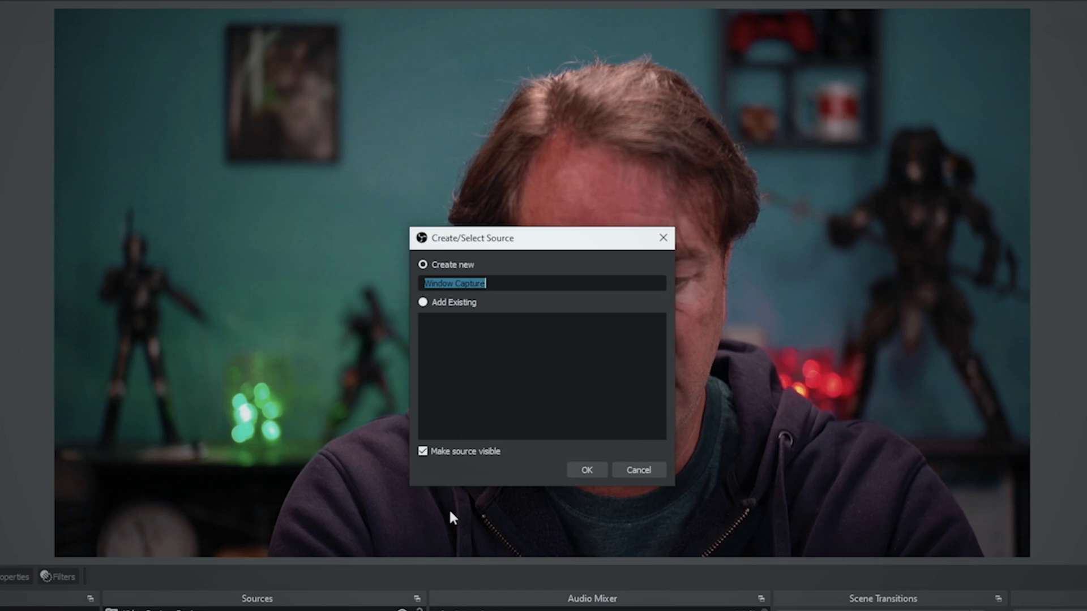
{"action": "type", "text": "Youtube"}
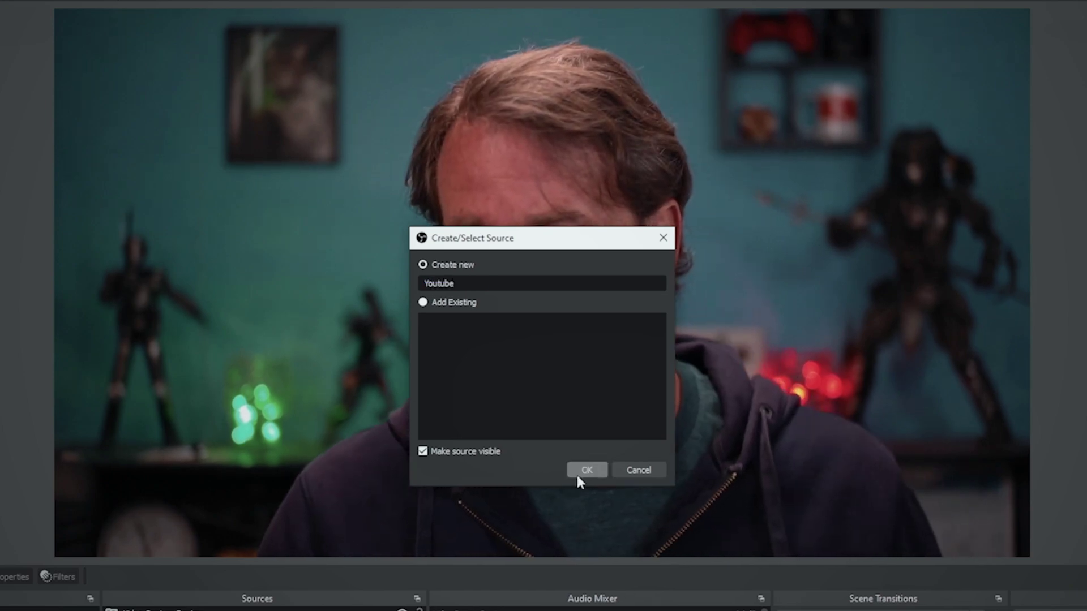
{"action": "left_click", "coordinate": [577, 473]}
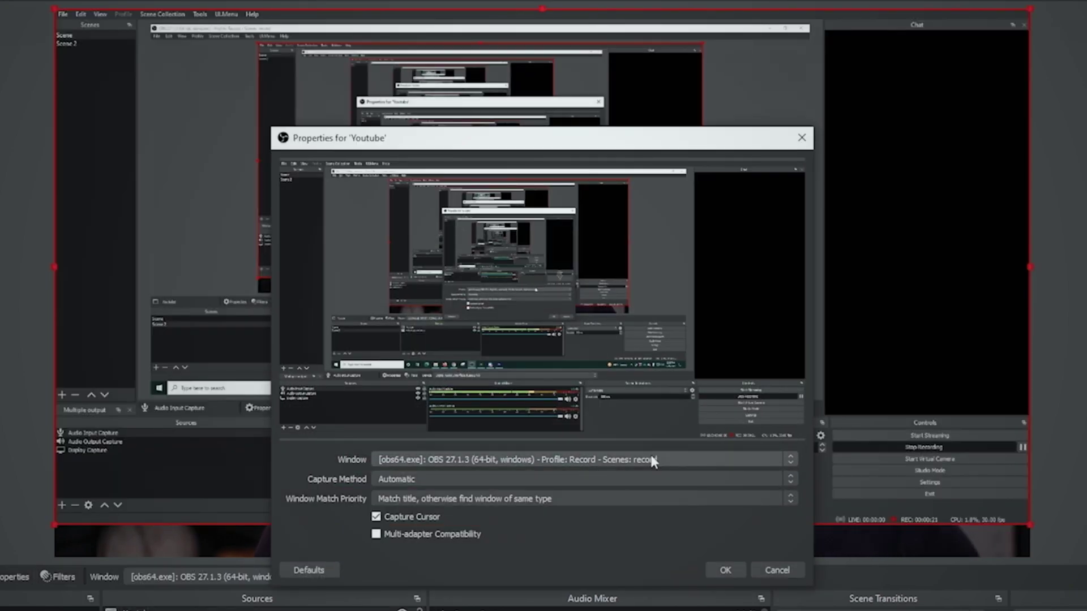
Set the Youtube source to capture the Firefox window showing the YouTube video Tesla Model 3 Phantom Drain - On Vacation
{"action": "left_click", "coordinate": [654, 461]}
{"action": "left_click", "coordinate": [654, 461]}
{"action": "left_click", "coordinate": [654, 460]}
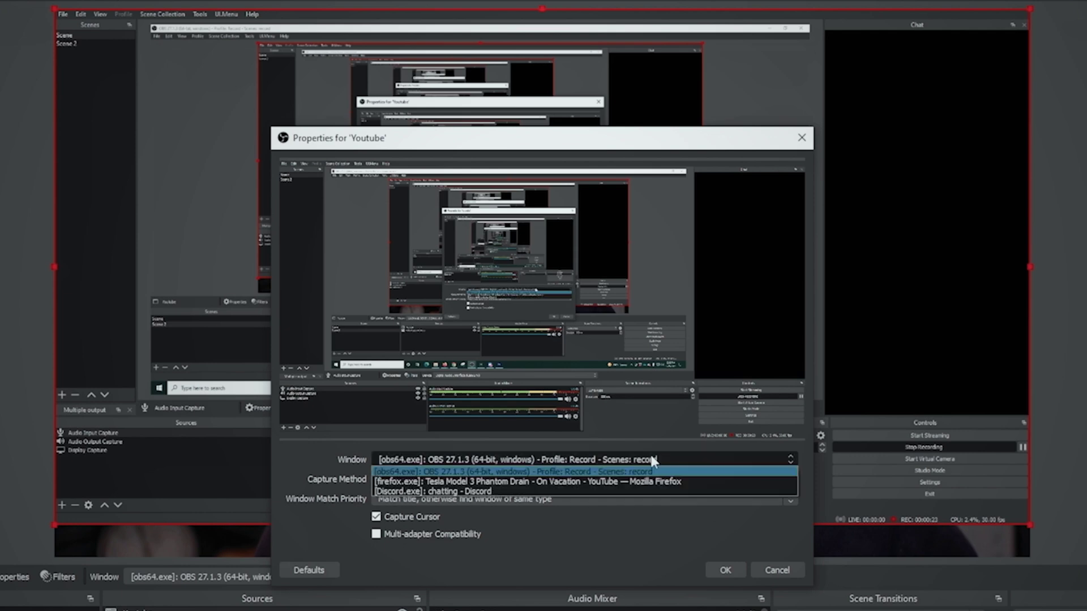
{"action": "left_click", "coordinate": [588, 480]}
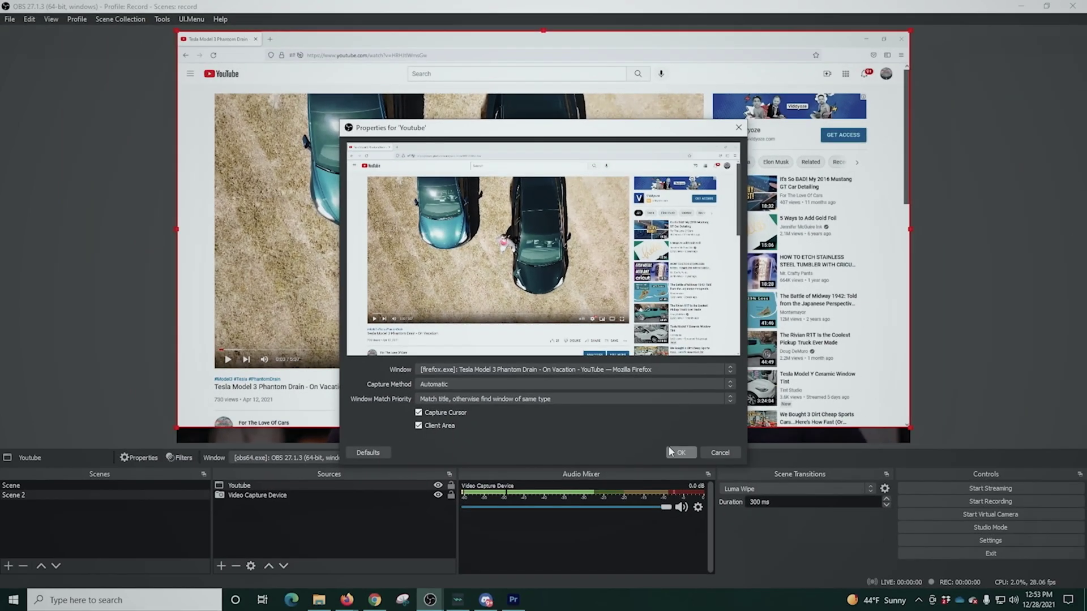
{"action": "left_click", "coordinate": [677, 452]}
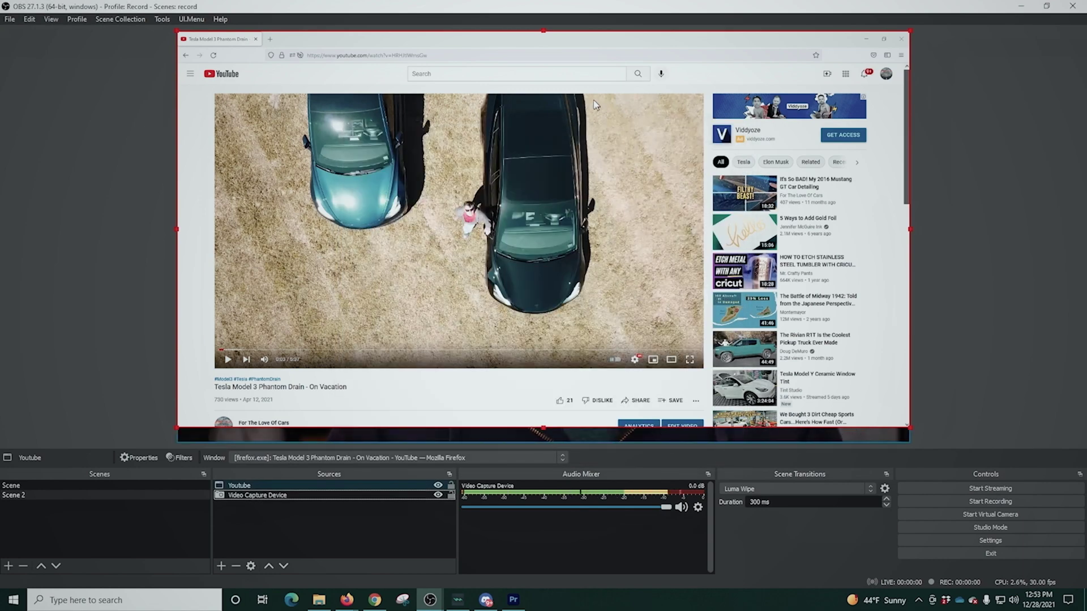
Shift the Youtube source slightly left and crop all four sides so that only the video player remains
{"action": "mouse_move", "coordinate": [485, 42]}
{"action": "left_mouse_down"}
{"action": "mouse_move", "coordinate": [492, 69]}
{"action": "mouse_move", "coordinate": [514, 39]}
{"action": "mouse_move", "coordinate": [479, 36]}
{"action": "left_mouse_up"}
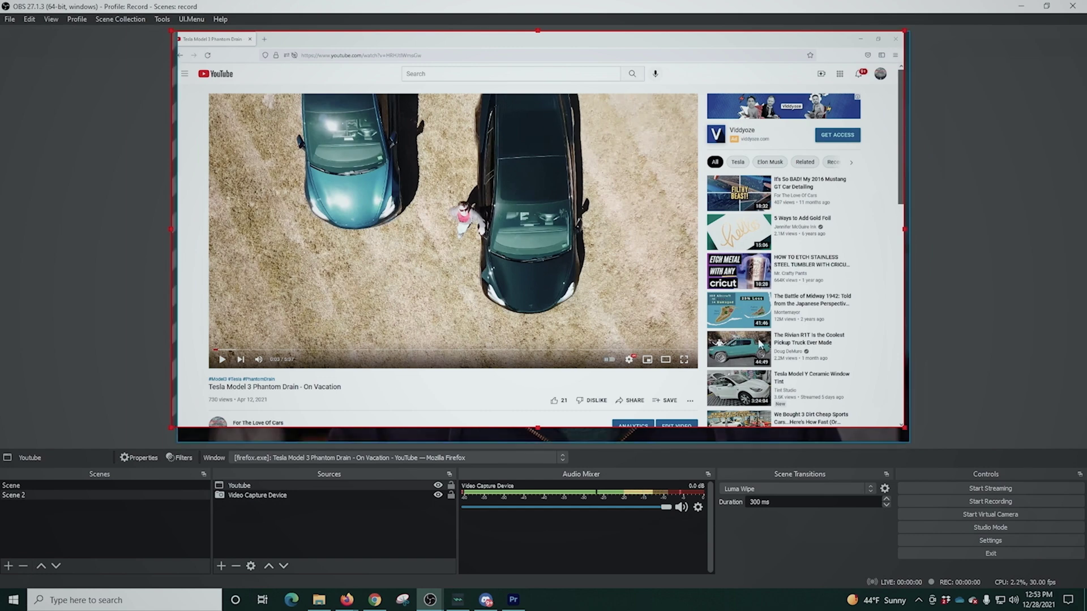
{"action": "key", "text": "alt"}
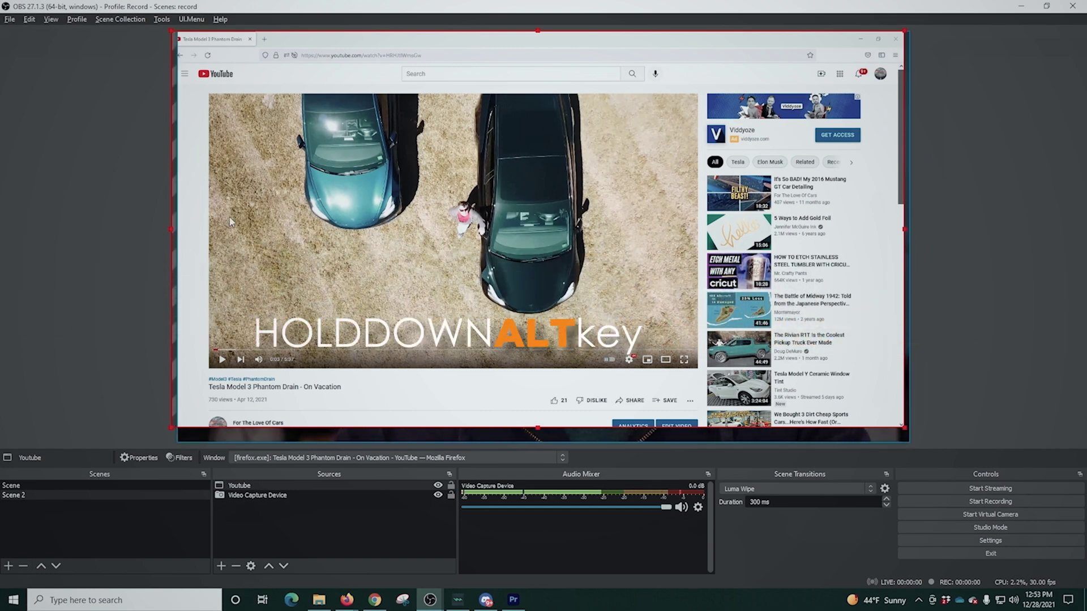
{"action": "left_click_drag", "start_coordinate": [169, 227], "coordinate": [206, 242]}
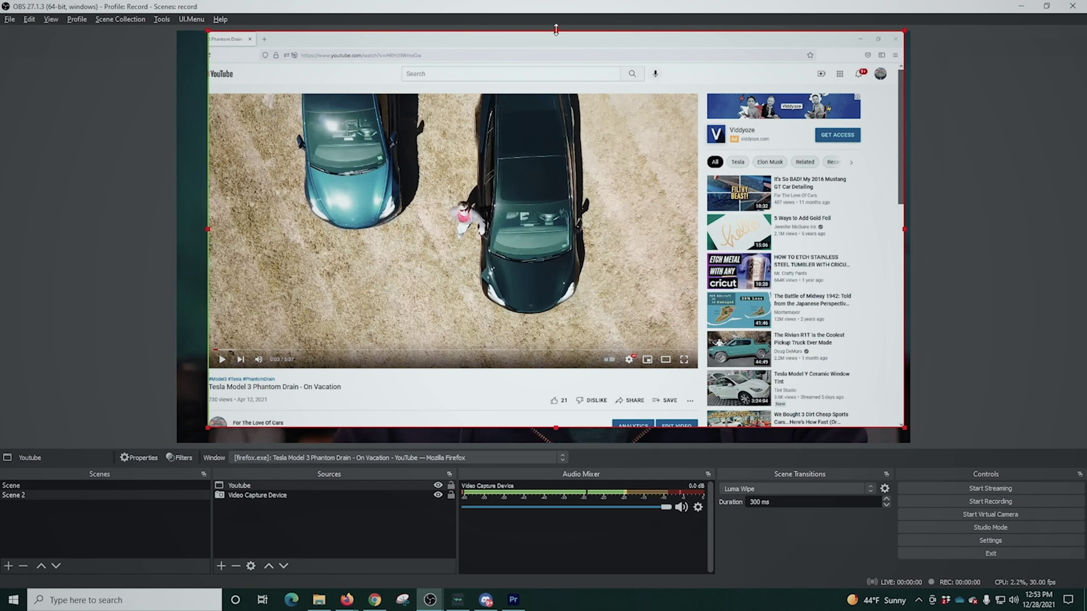
{"action": "left_click_drag", "start_coordinate": [556, 29], "coordinate": [547, 92]}
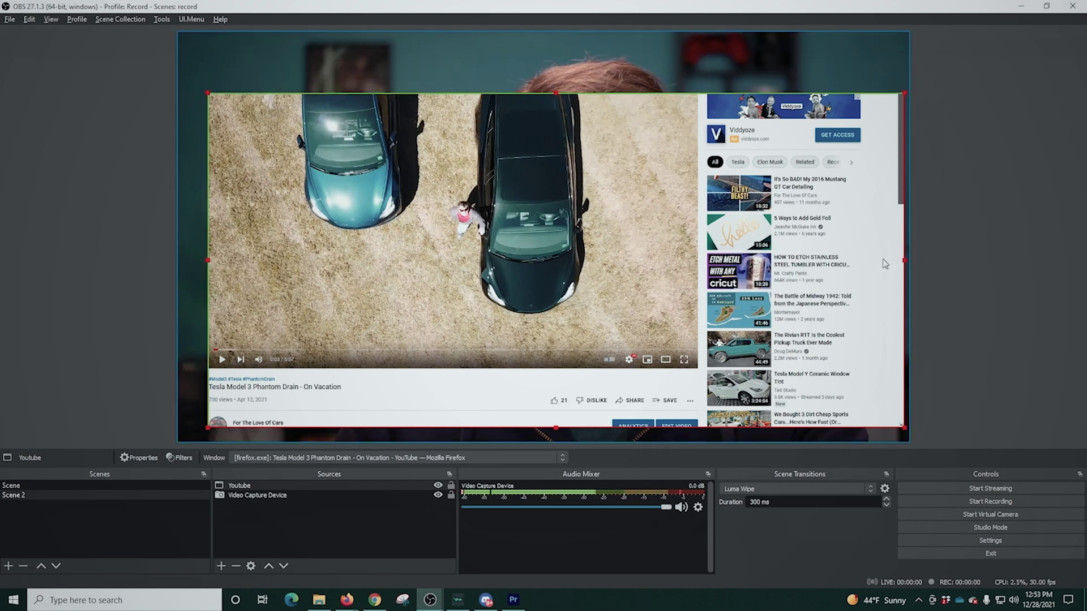
{"action": "left_click_drag", "start_coordinate": [905, 262], "coordinate": [704, 277]}
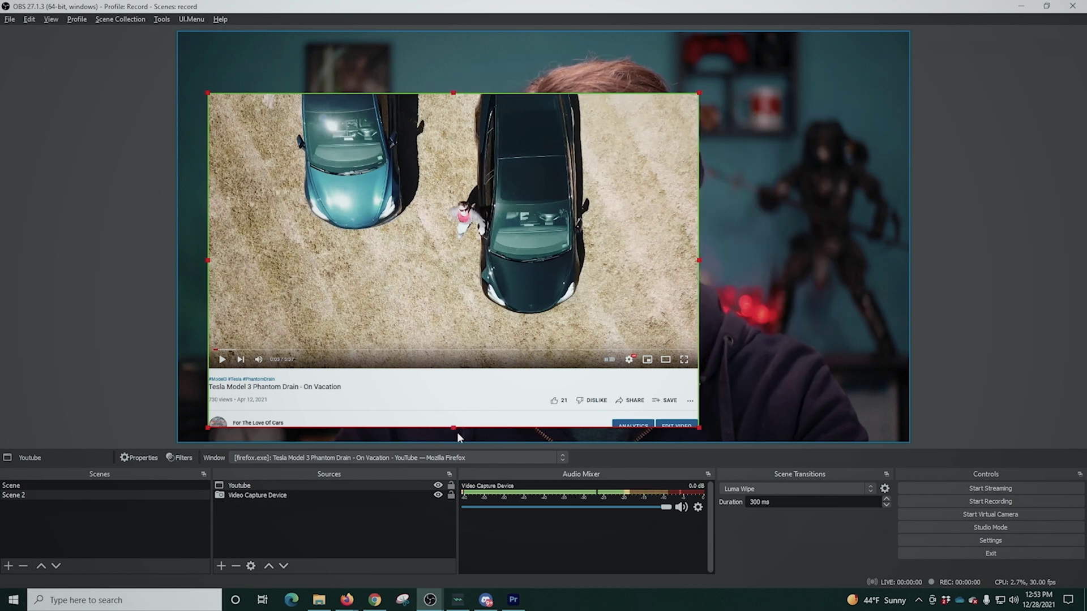
{"action": "left_click_drag", "start_coordinate": [454, 428], "coordinate": [452, 369]}
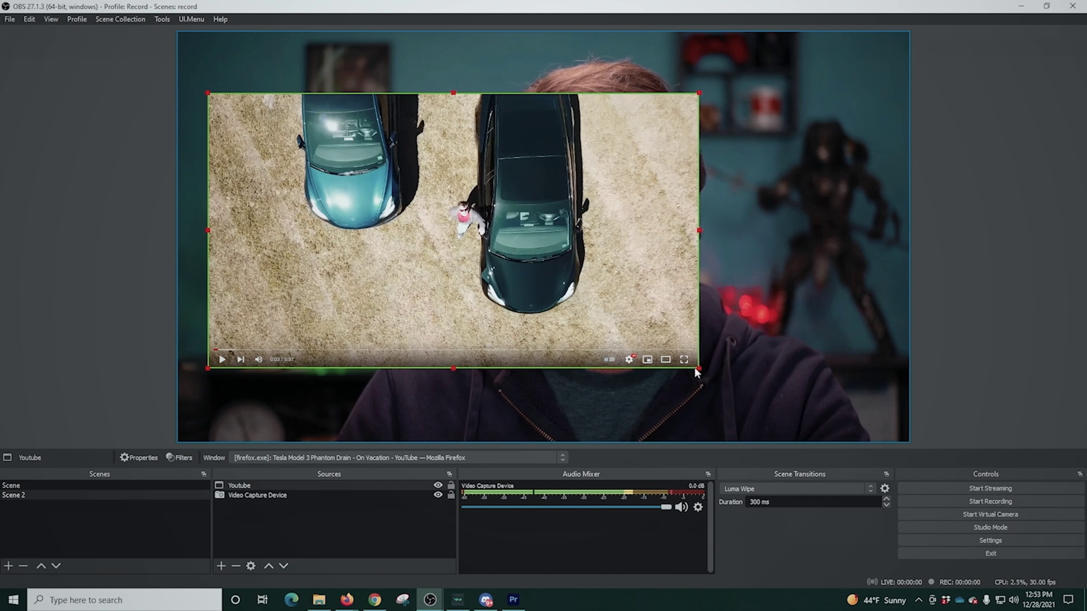
Scale the cropped Youtube source down to just over half its size and move it toward the canvas's upper-left corner
{"action": "left_click_drag", "start_coordinate": [699, 367], "coordinate": [494, 254]}
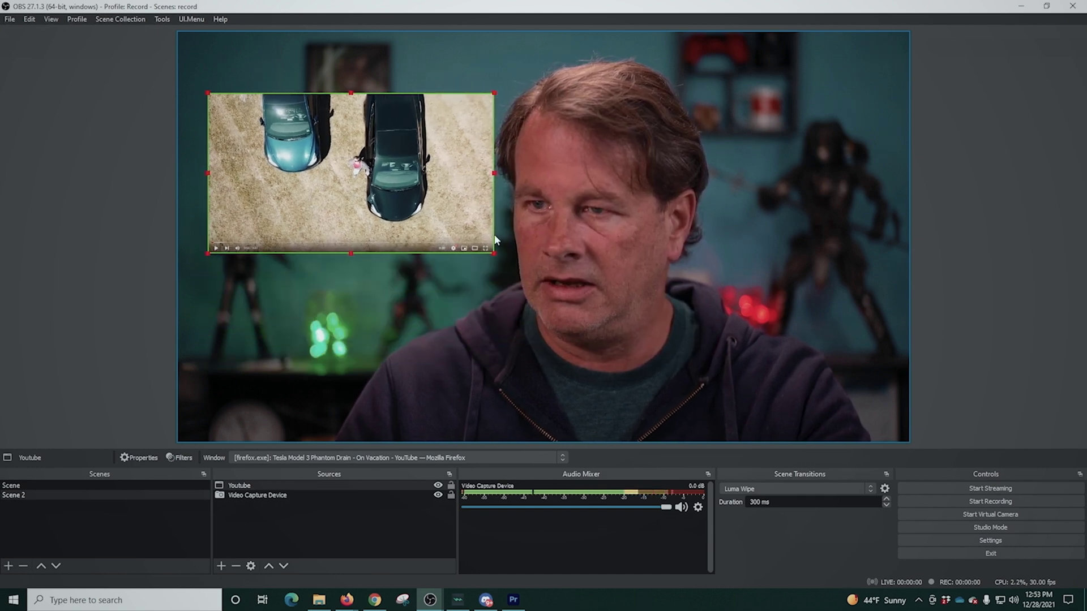
{"action": "left_click_drag", "start_coordinate": [410, 214], "coordinate": [397, 164]}
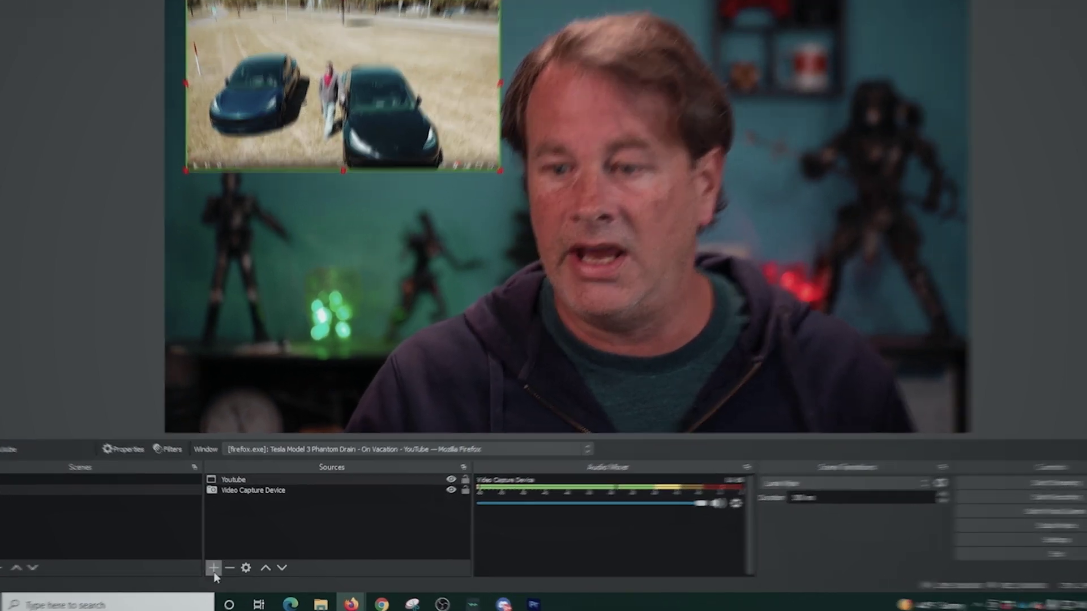
Add an Audio Output Capture source named Descktop that captures the Headset Earphone (Zone Wireless Plus) device
{"action": "left_click", "coordinate": [221, 566]}
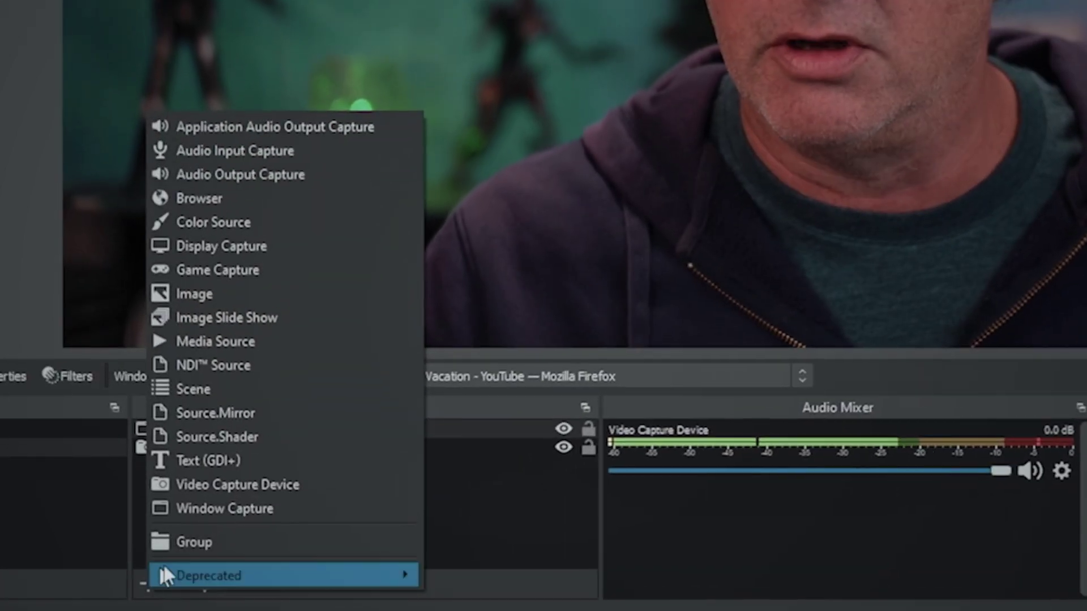
{"action": "left_click", "coordinate": [250, 172]}
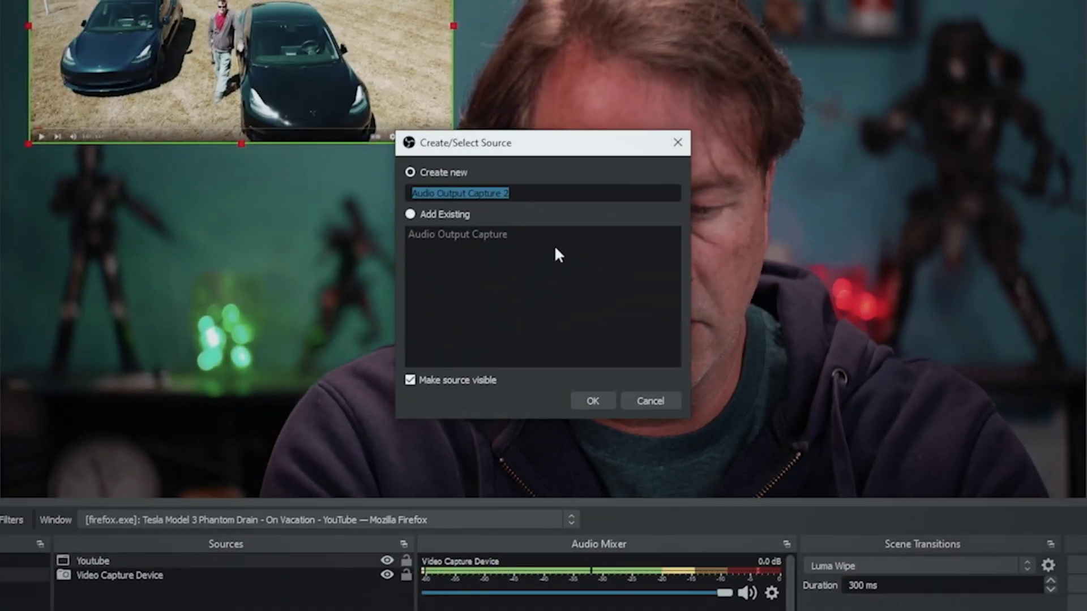
{"action": "type", "text": "Descktop"}
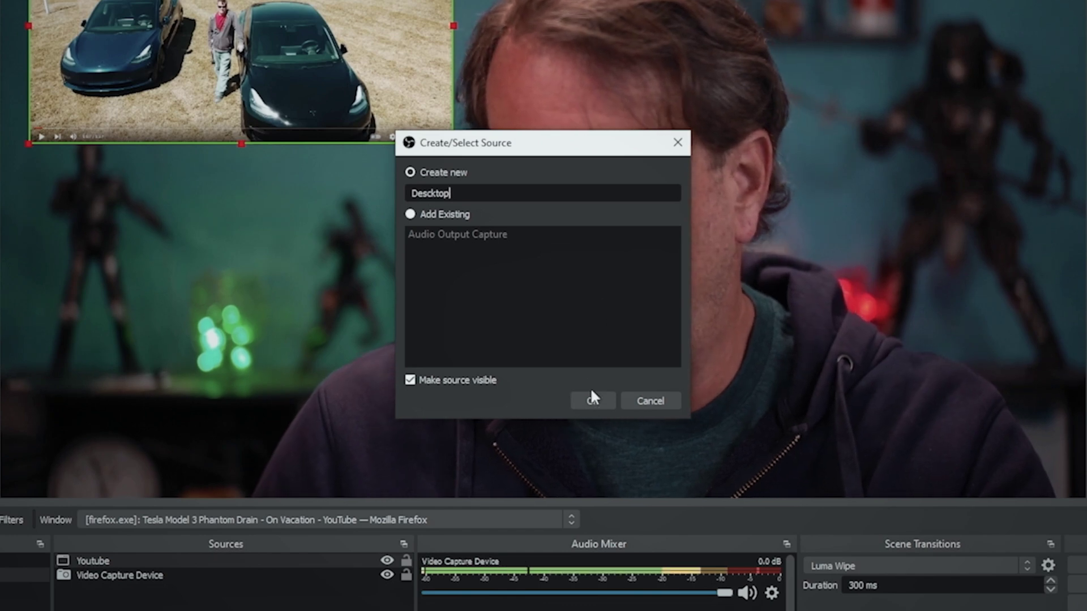
{"action": "left_click", "coordinate": [592, 401]}
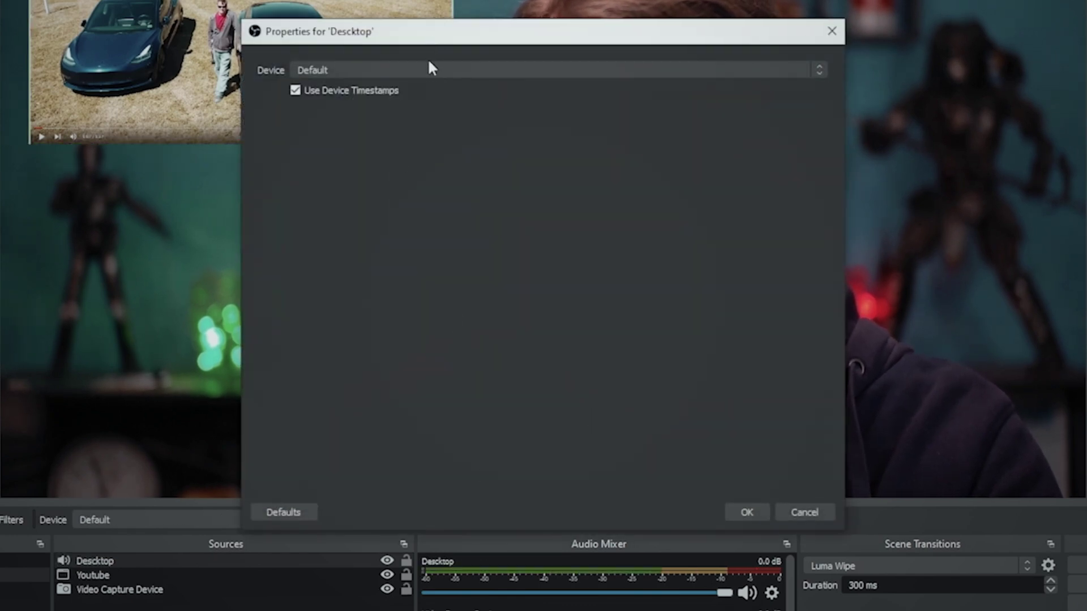
{"action": "left_click", "coordinate": [430, 69]}
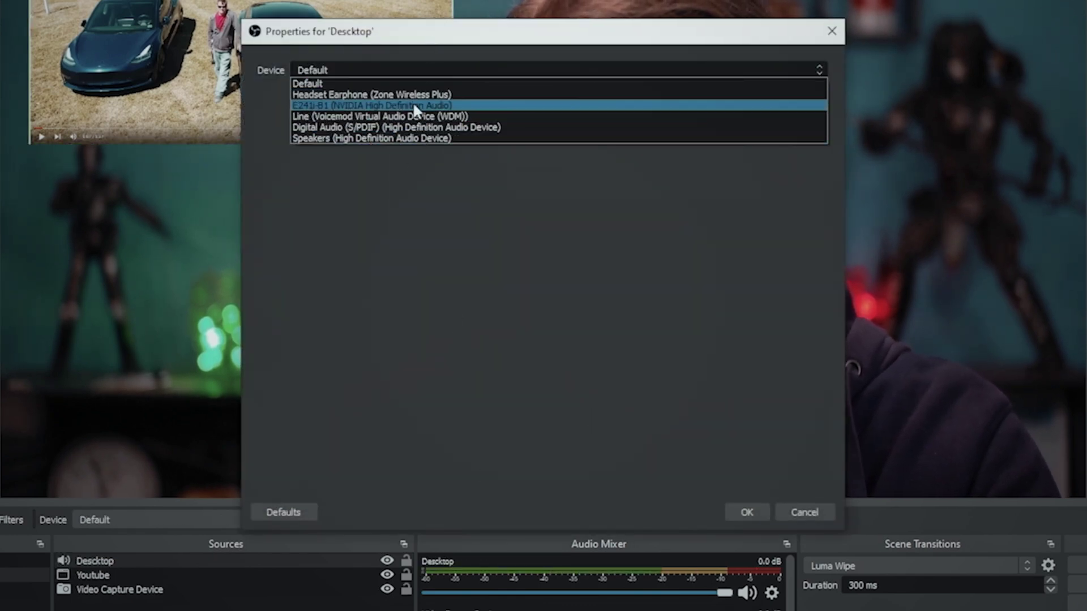
{"action": "left_click", "coordinate": [412, 94]}
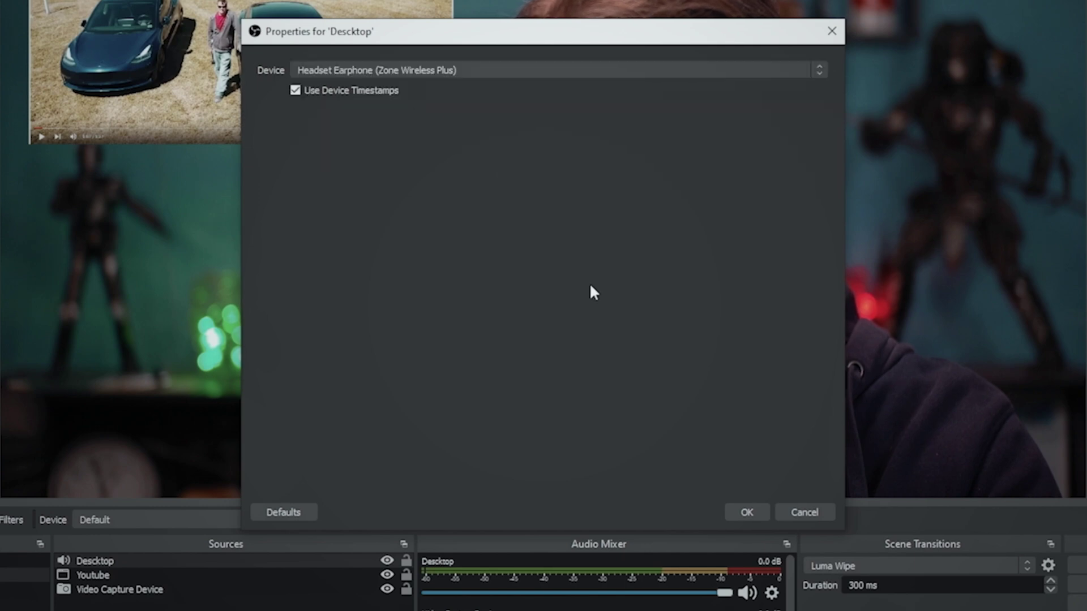
{"action": "left_click", "coordinate": [745, 510]}
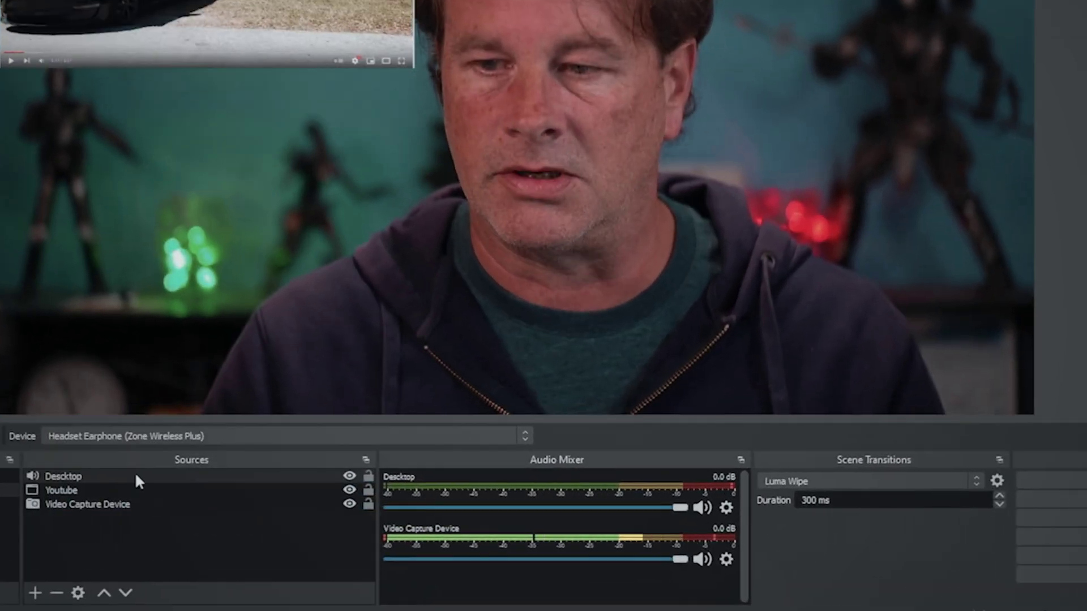
Remove the Descktop audio source from the scene
{"action": "right_click", "coordinate": [266, 486]}
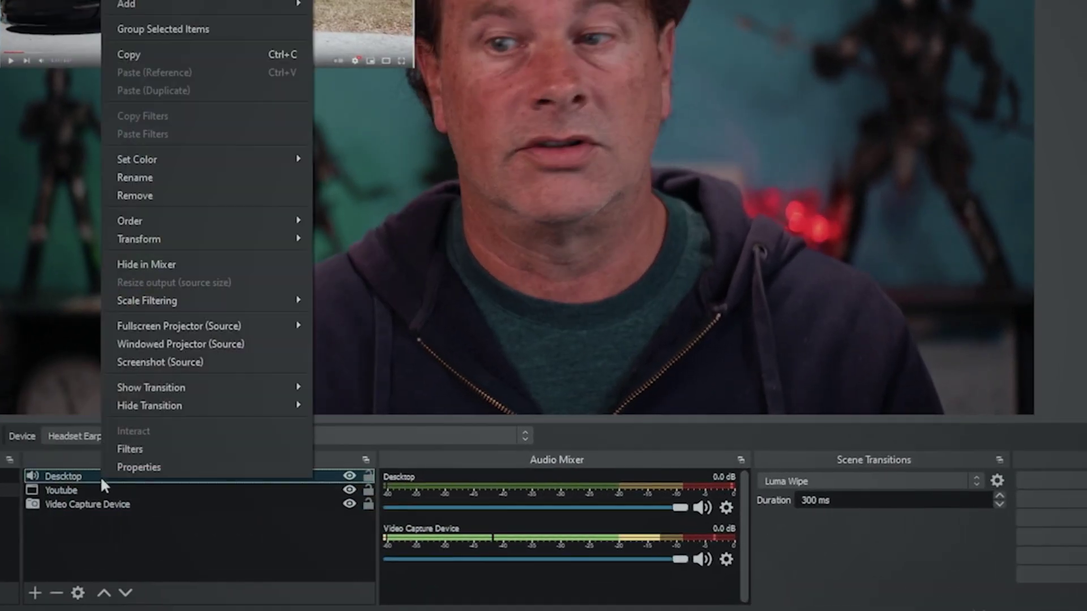
{"action": "left_click", "coordinate": [215, 195]}
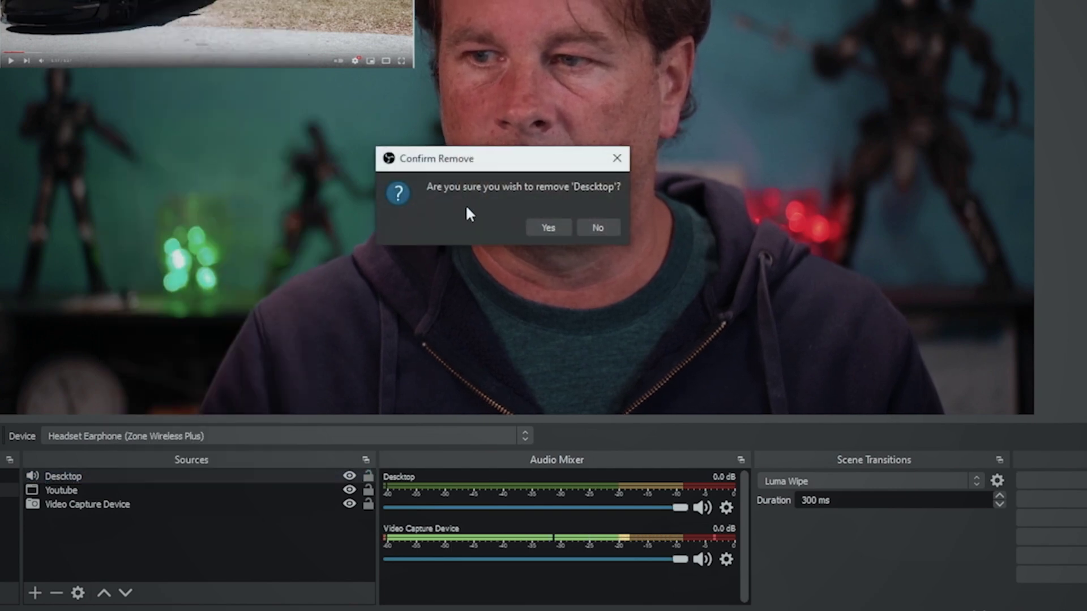
{"action": "left_click", "coordinate": [561, 225]}
Add an Application Audio Output Capture source named Web that captures the Firefox window Channel dashboard - YouTube Studio
{"action": "left_click", "coordinate": [35, 593]}
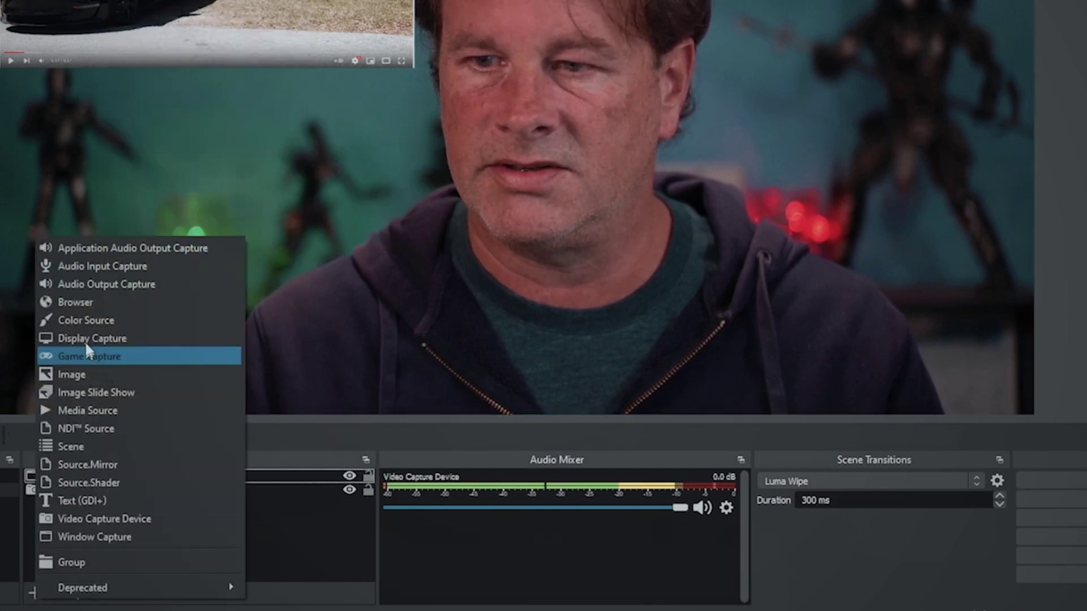
{"action": "left_click", "coordinate": [113, 249]}
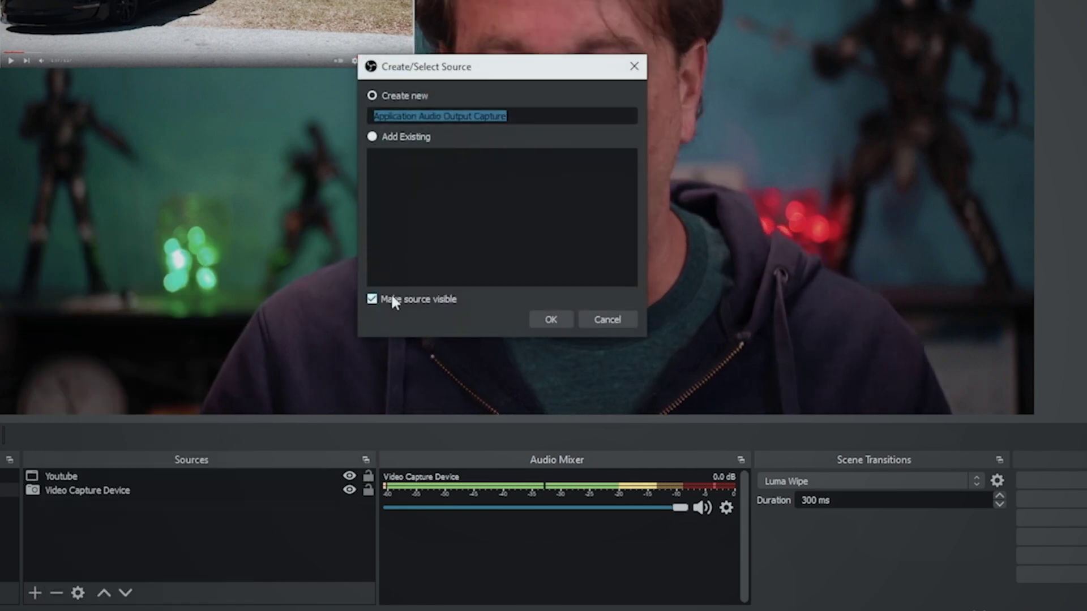
{"action": "type", "text": "Web"}
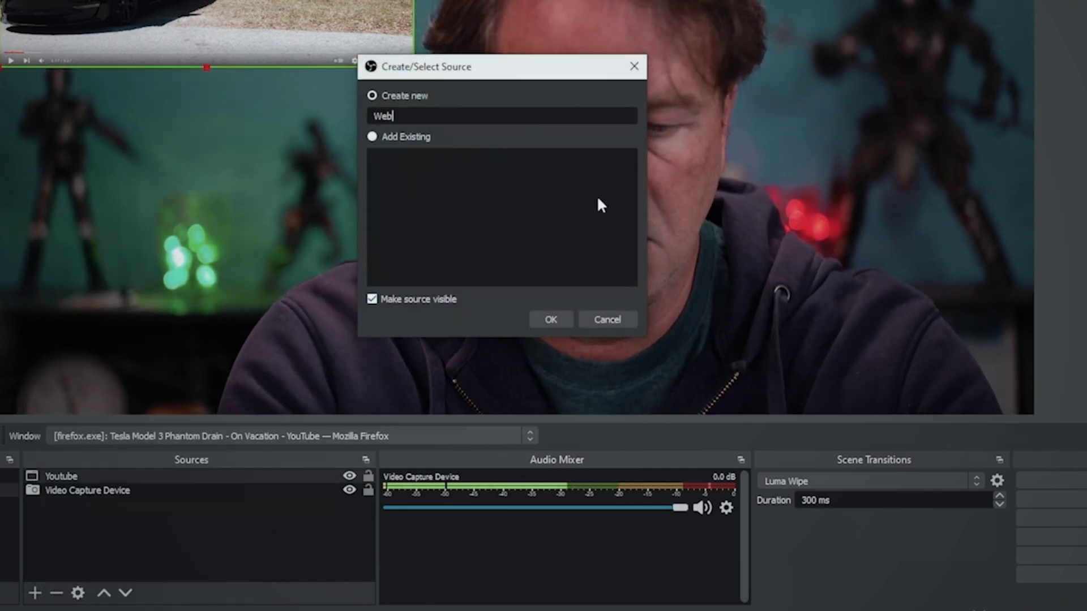
{"action": "left_click", "coordinate": [551, 321]}
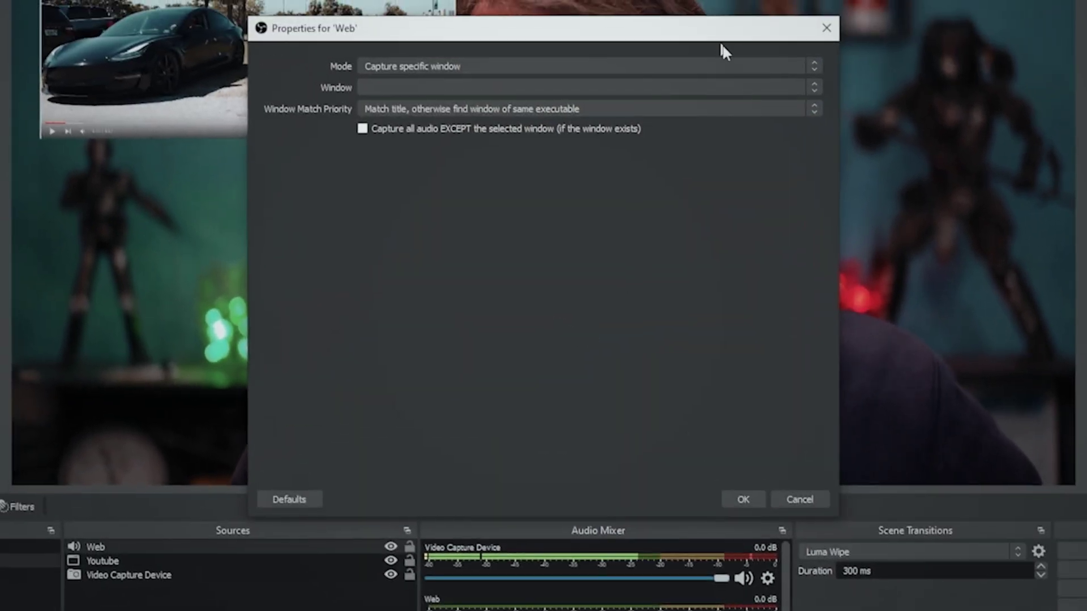
{"action": "left_click", "coordinate": [813, 87]}
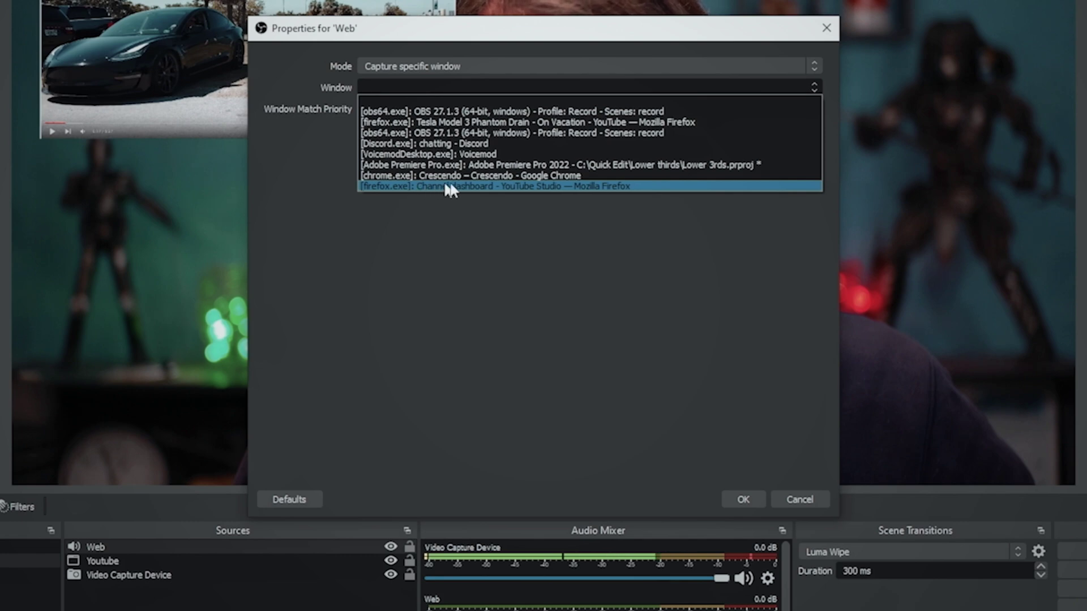
{"action": "left_click", "coordinate": [413, 184]}
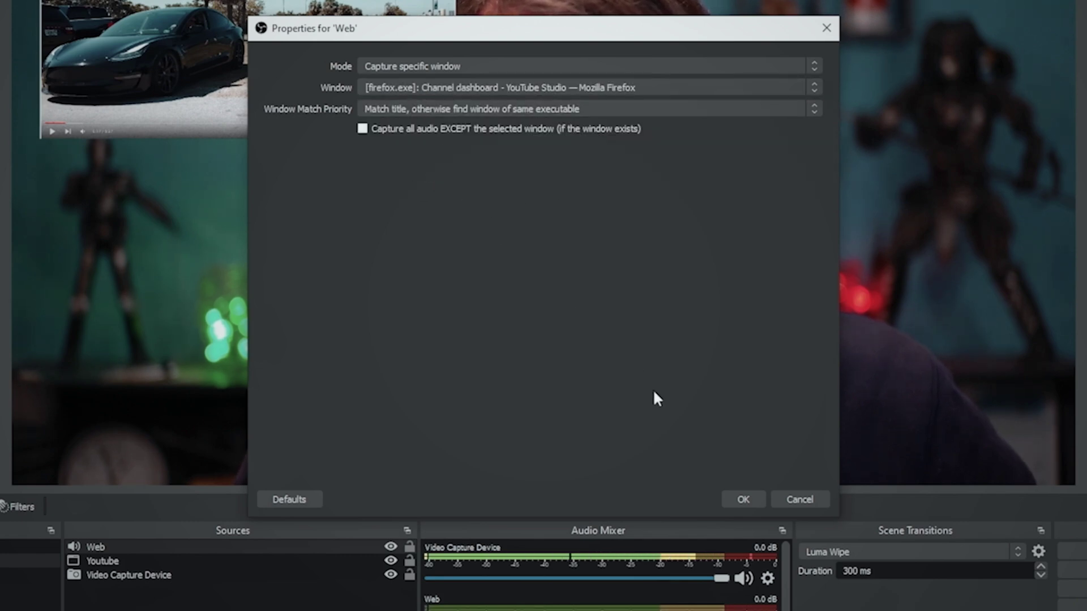
{"action": "left_click", "coordinate": [753, 500]}
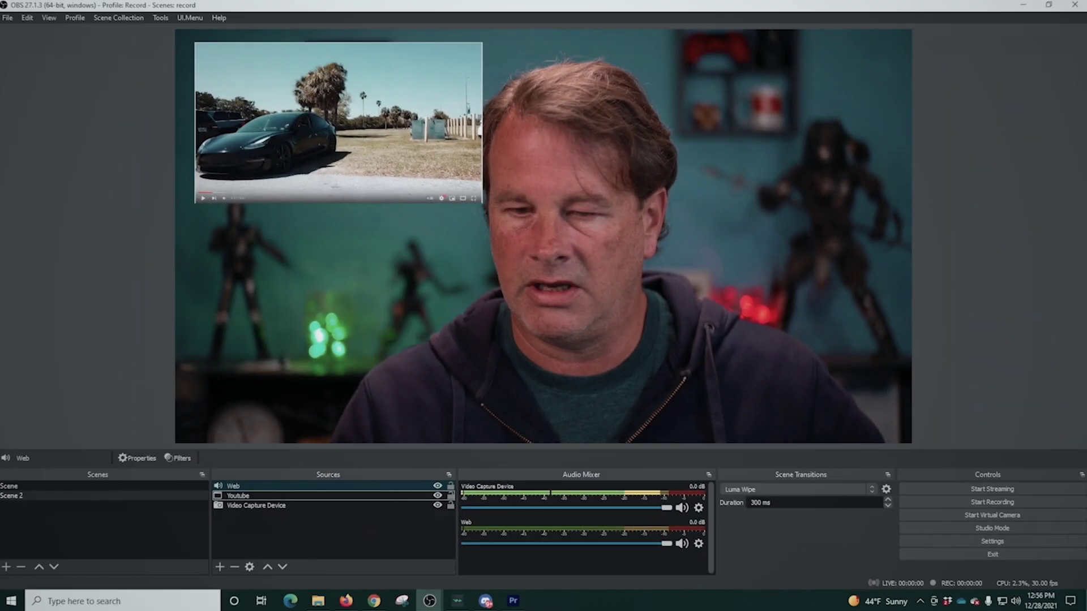
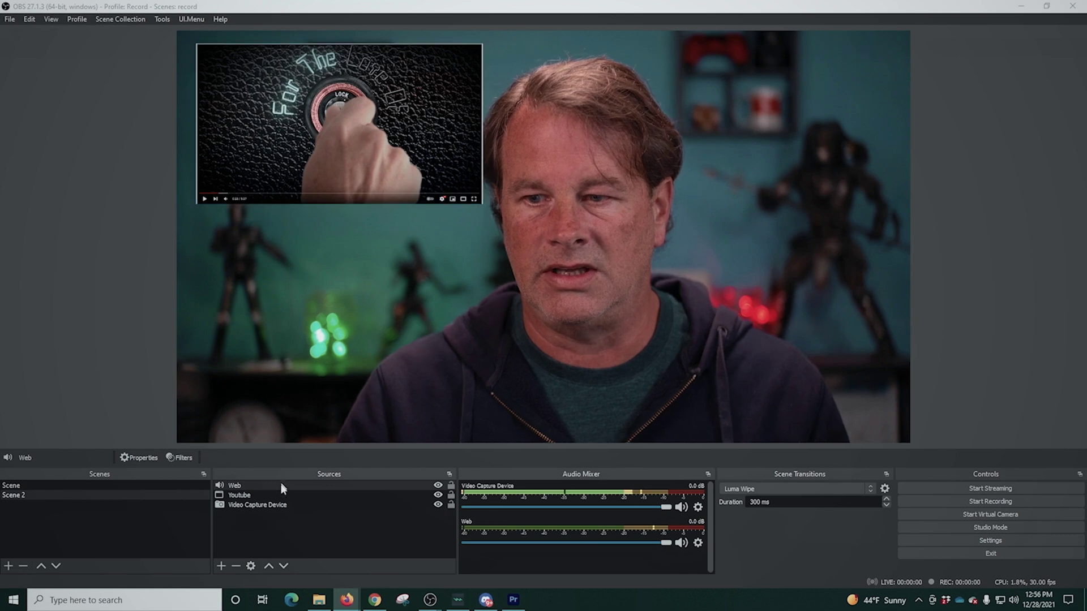
Remove the Youtube window capture source from the scene
{"action": "left_click", "coordinate": [270, 497]}
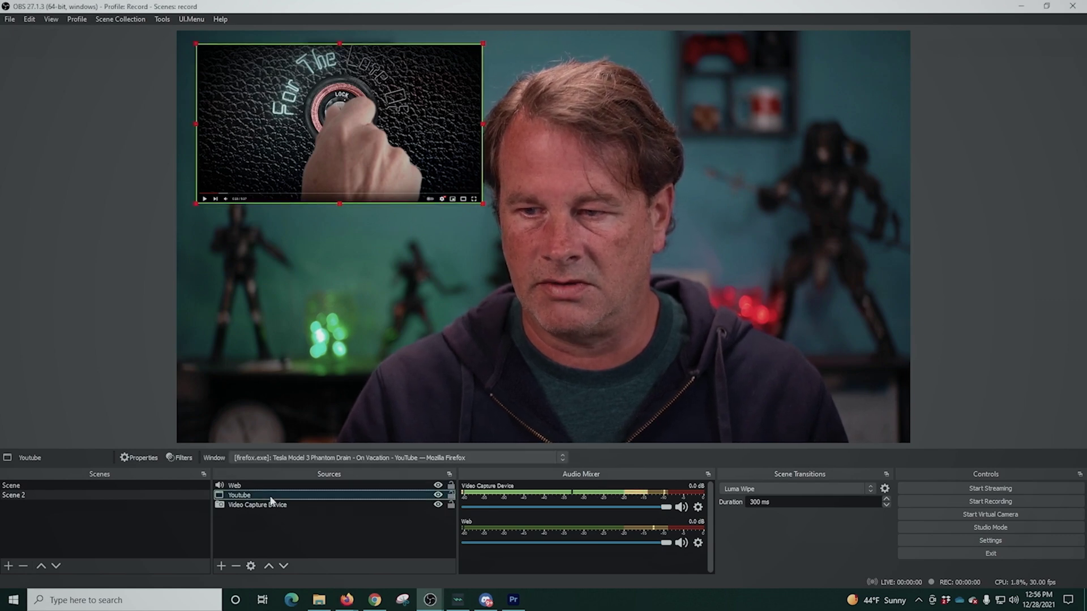
{"action": "right_click", "coordinate": [271, 501]}
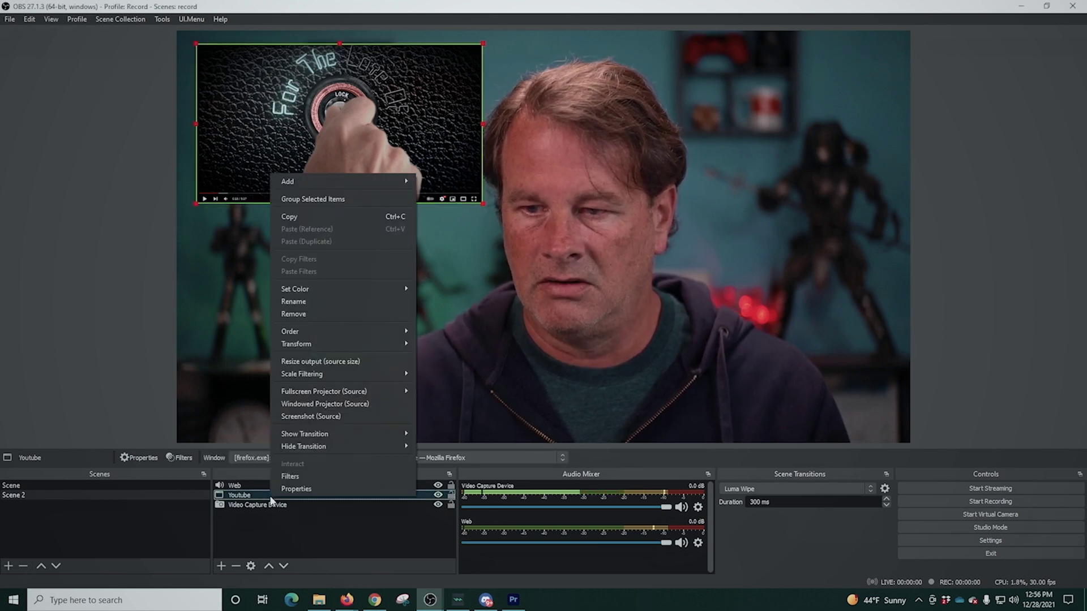
{"action": "left_click", "coordinate": [333, 317]}
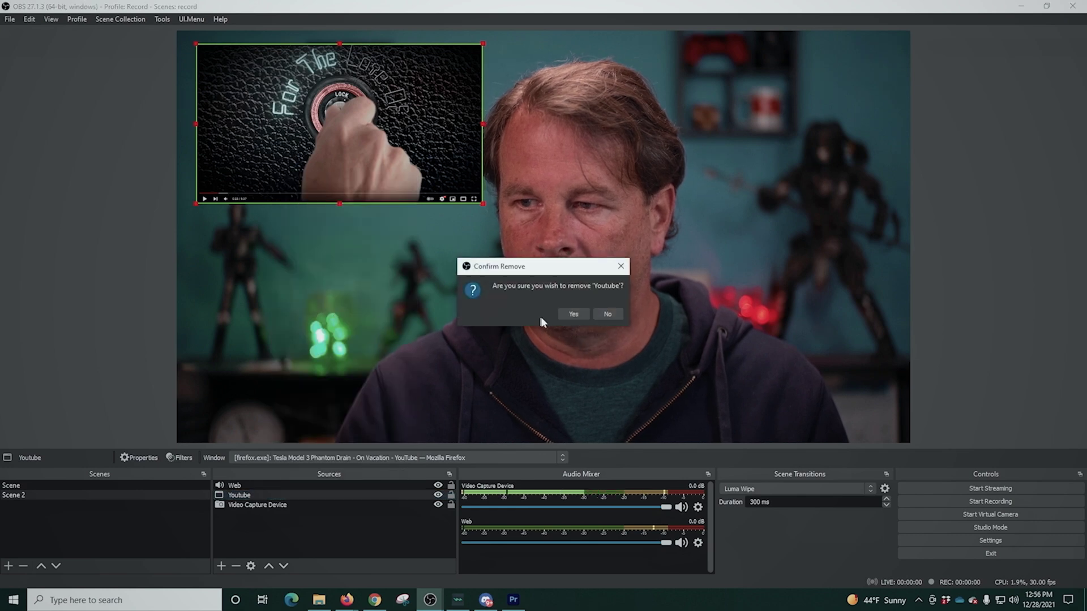
{"action": "left_click", "coordinate": [574, 314]}
Create a new Display Capture source named Youtube in the scene
{"action": "left_click", "coordinate": [221, 566]}
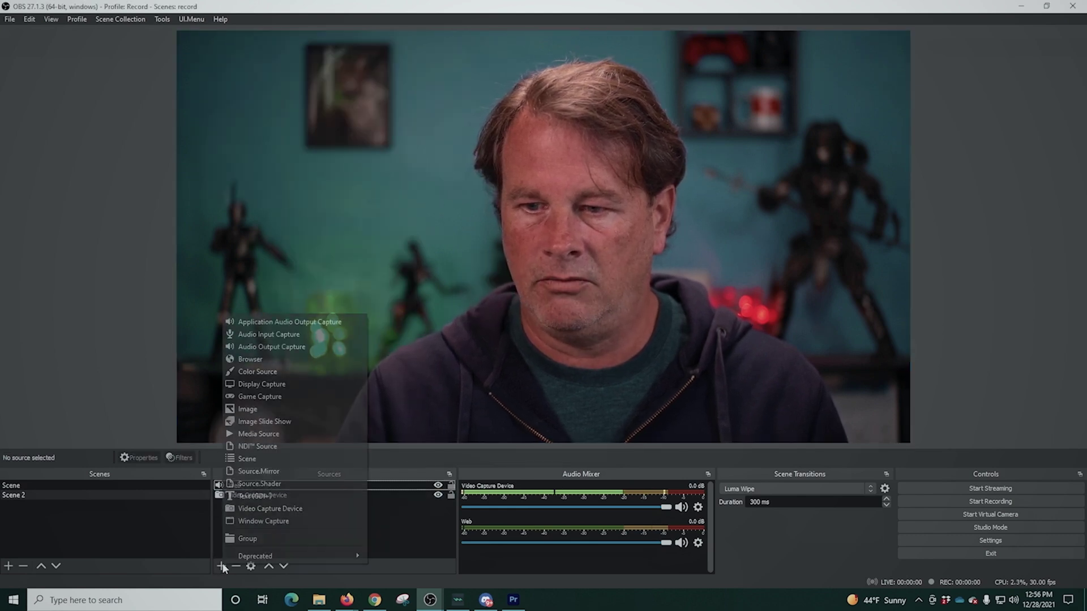
{"action": "left_click", "coordinate": [310, 384]}
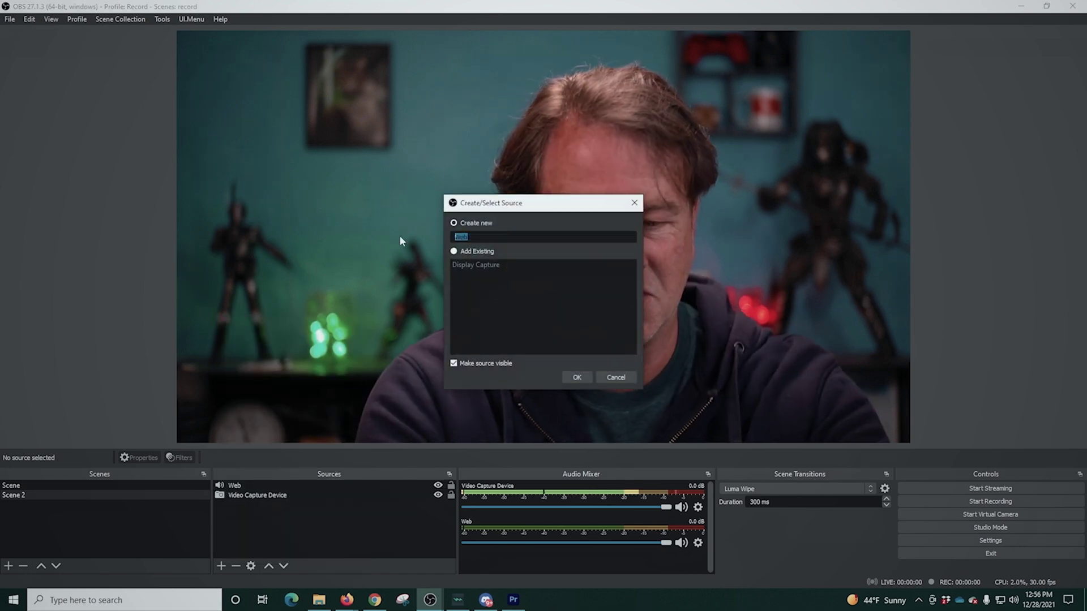
{"action": "type", "text": "Youtube"}
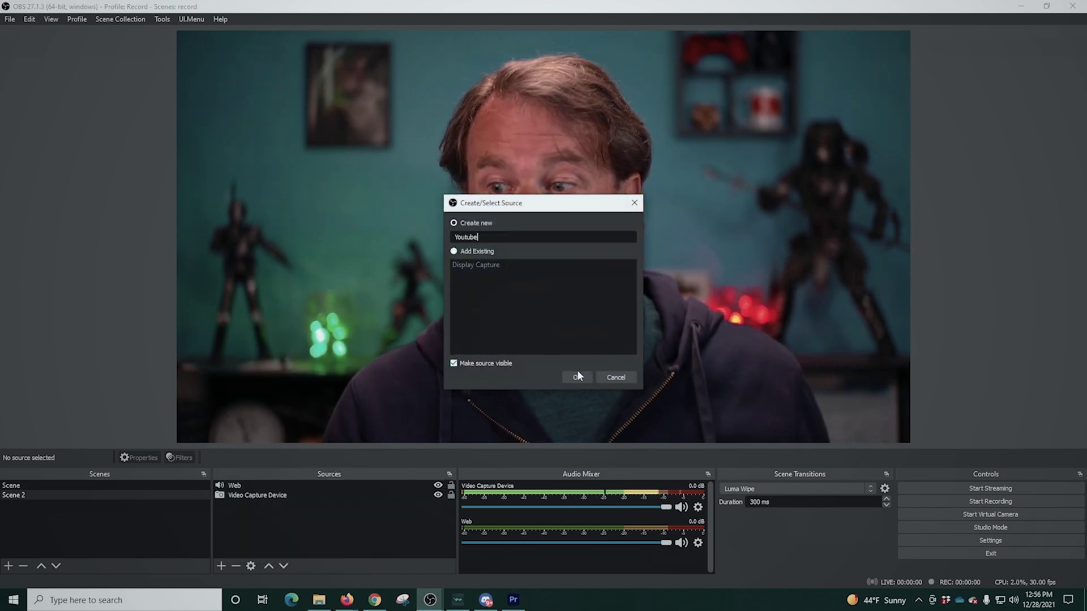
{"action": "left_click", "coordinate": [578, 376]}
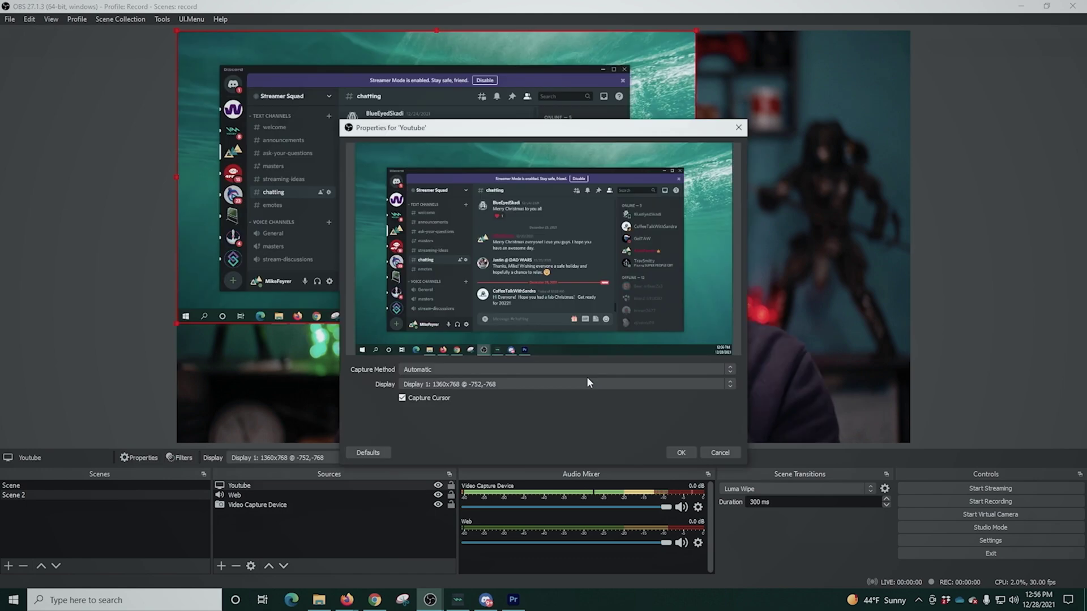
Set the Youtube source to capture Display 3: 1920x1080 @ -1920,0, where the YouTube video is open
{"action": "left_click", "coordinate": [520, 384]}
{"action": "left_click", "coordinate": [524, 402]}
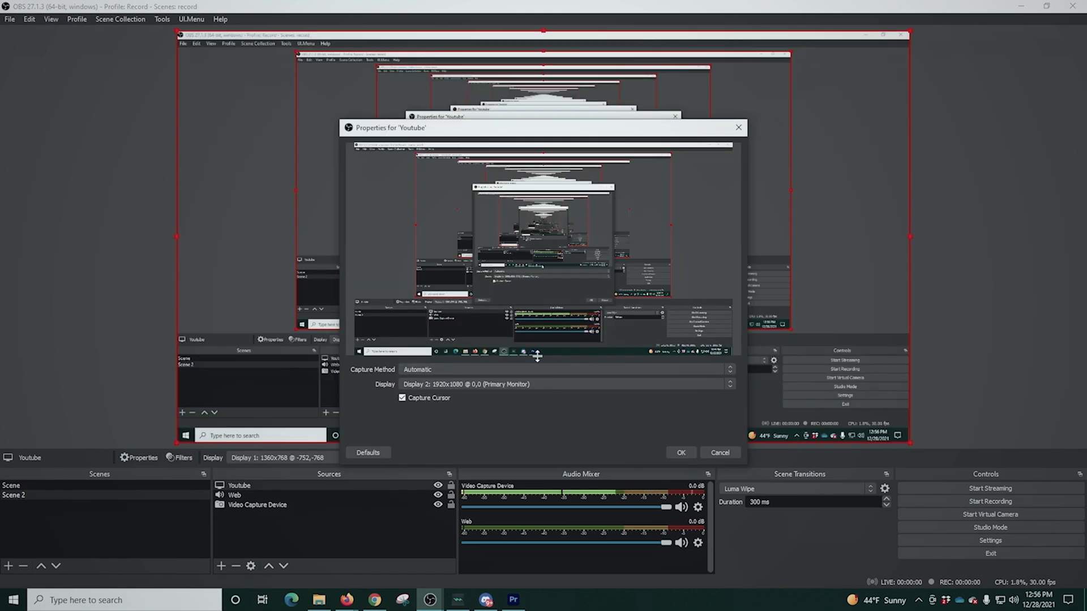
{"action": "left_click", "coordinate": [528, 384]}
{"action": "left_click", "coordinate": [525, 412]}
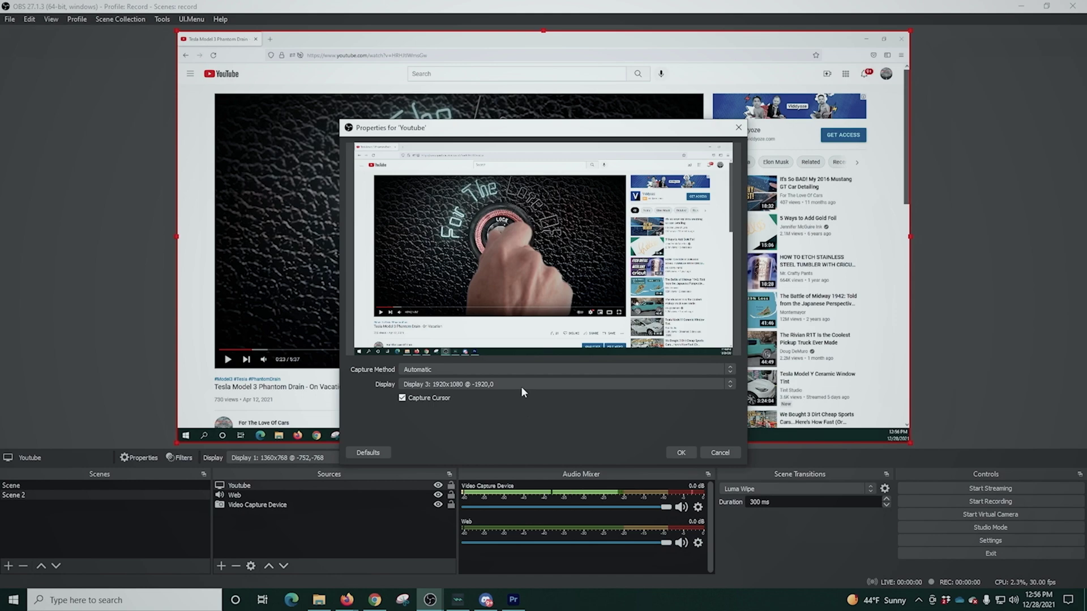
{"action": "left_click", "coordinate": [682, 453]}
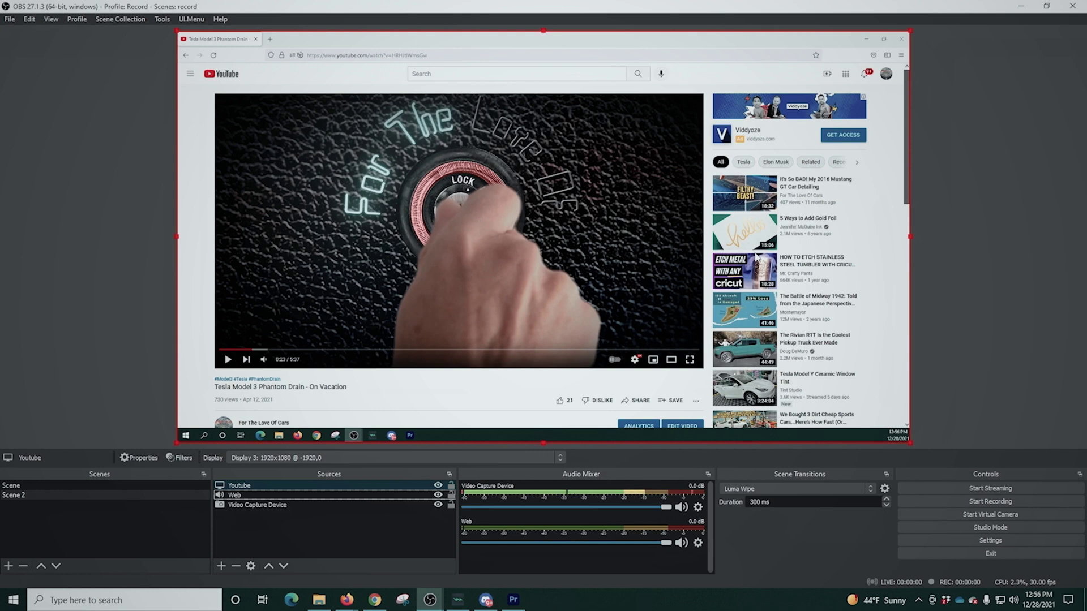
Crop all four sides of the Youtube display capture so that only the video player remains
{"action": "left_click_drag", "start_coordinate": [910, 235], "coordinate": [704, 226]}
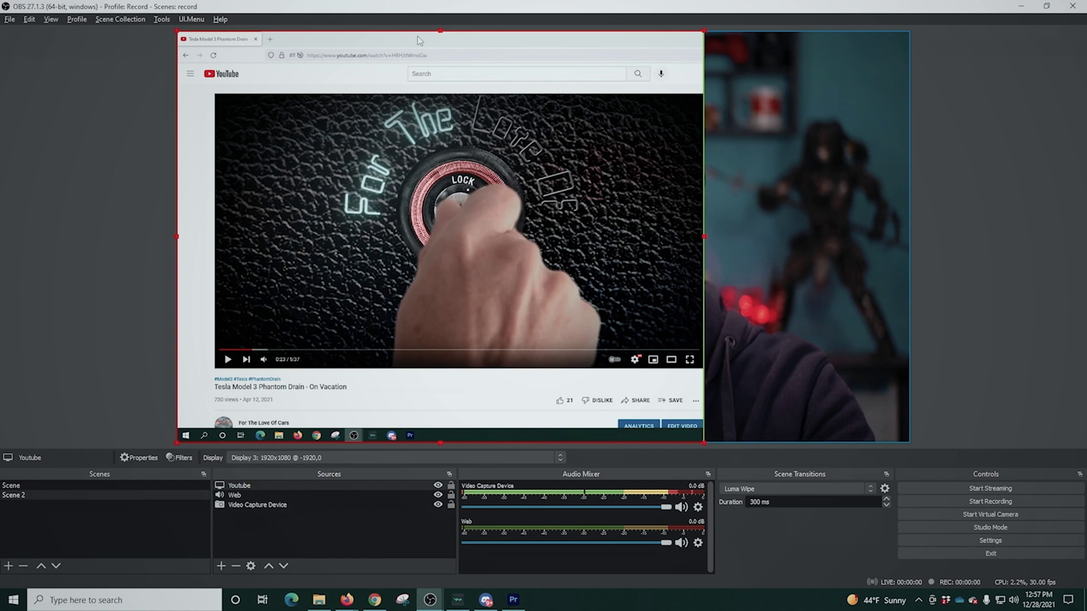
{"action": "left_click_drag", "start_coordinate": [438, 28], "coordinate": [439, 90]}
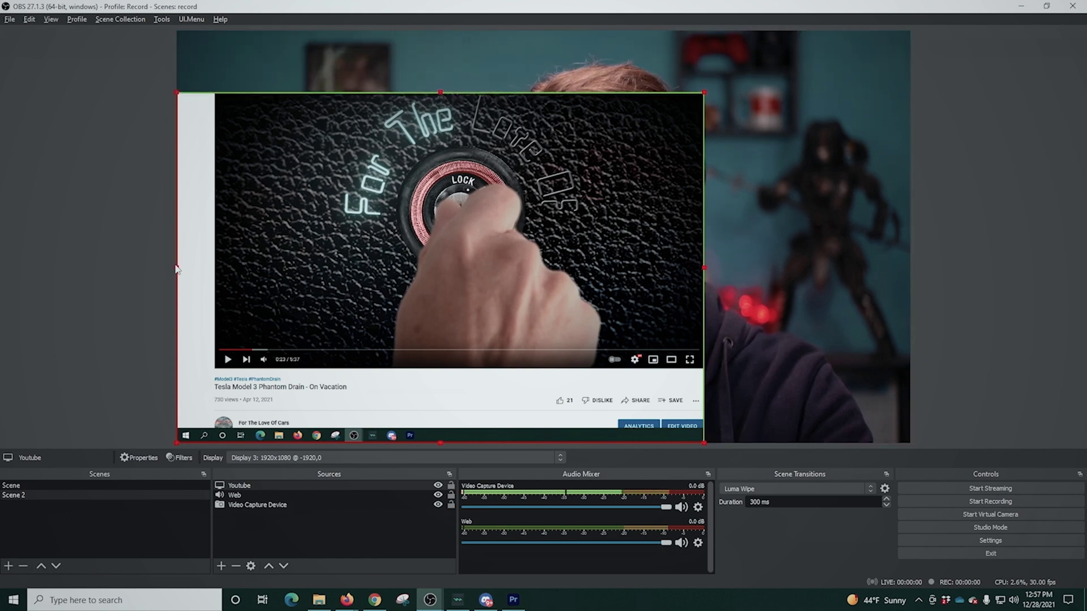
{"action": "left_click_drag", "start_coordinate": [176, 267], "coordinate": [217, 269]}
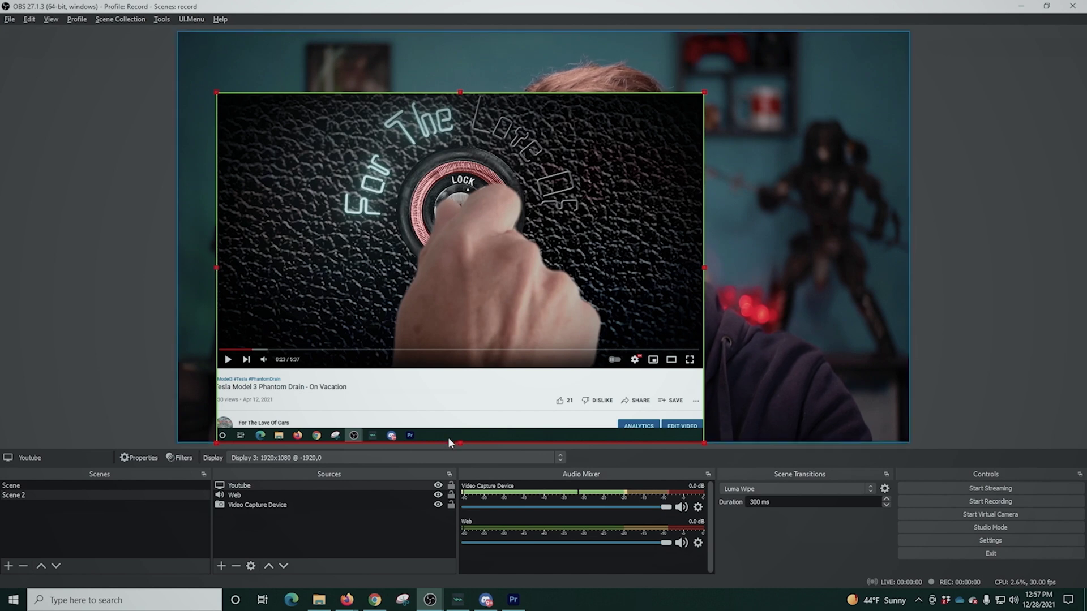
{"action": "left_click_drag", "start_coordinate": [460, 443], "coordinate": [459, 378]}
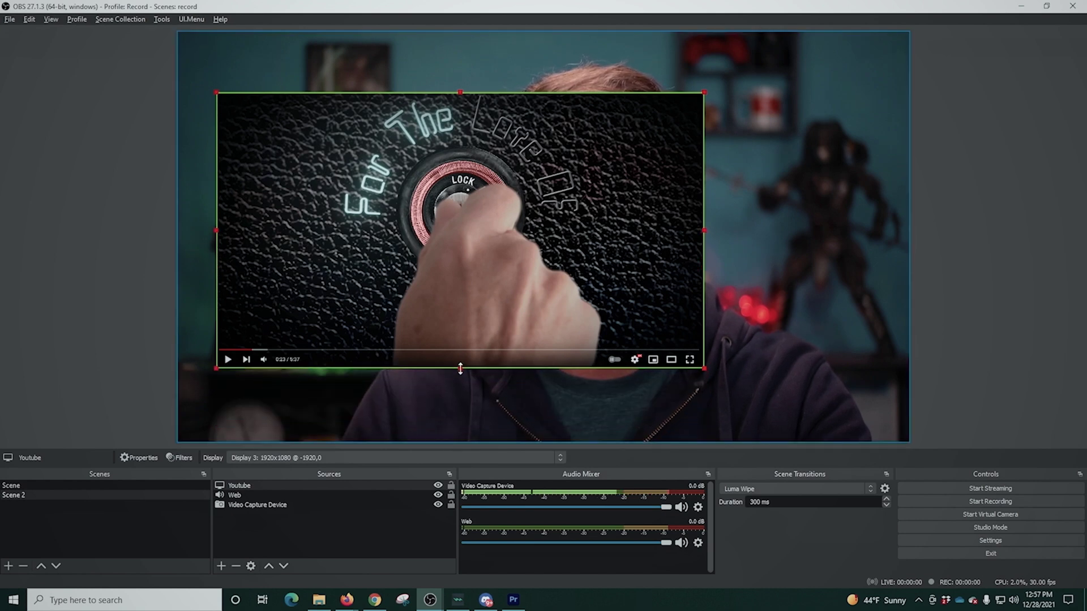
Move the cropped Youtube display capture slightly up and left and scale it down to just over half its size
{"action": "left_click_drag", "start_coordinate": [481, 280], "coordinate": [473, 250]}
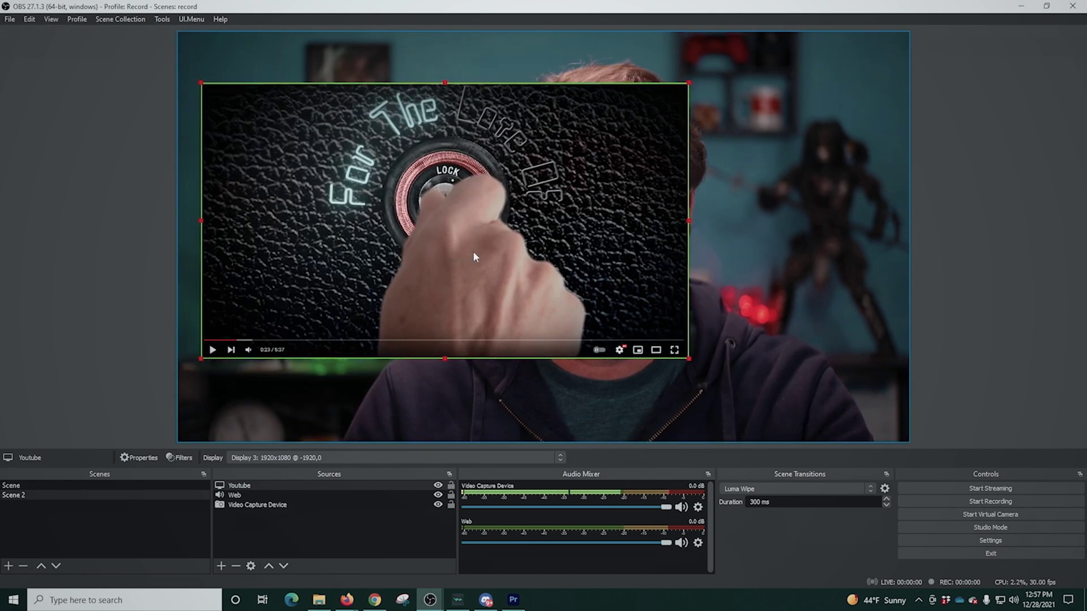
{"action": "left_click_drag", "start_coordinate": [688, 358], "coordinate": [479, 239]}
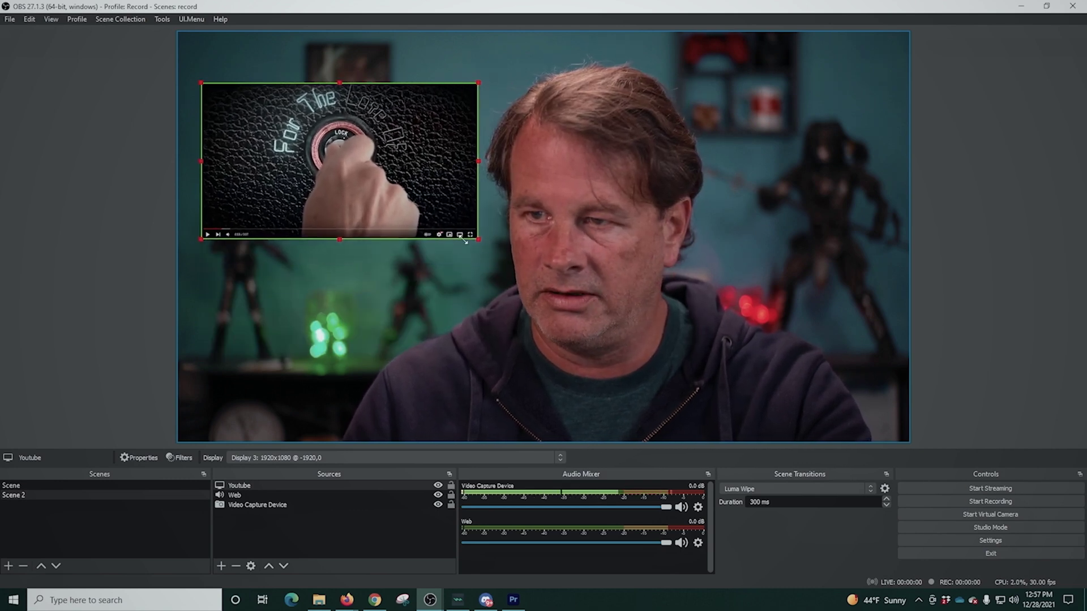